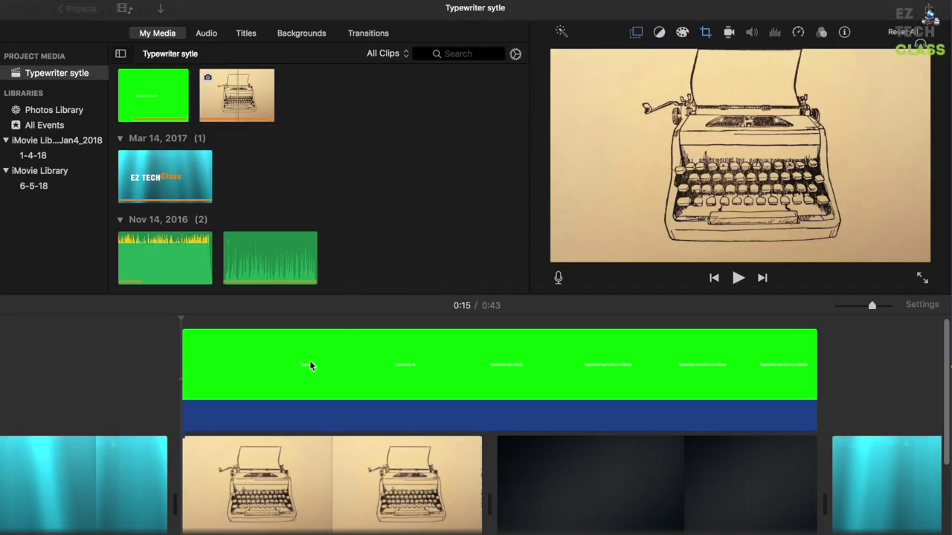
# Step: Preview the typewriter title playing over the typewriter drawing from the title clip's start
pyautogui.click(219, 344)
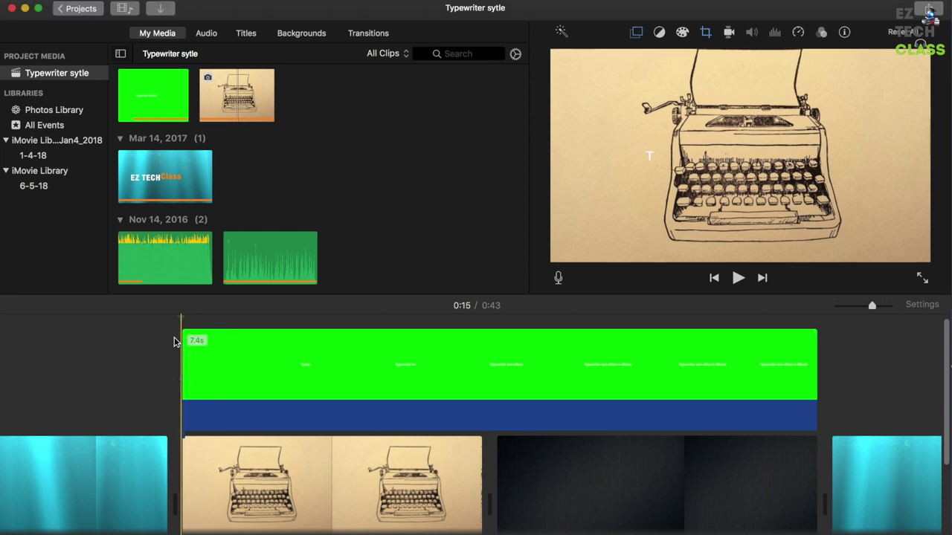
pyautogui.press('space')
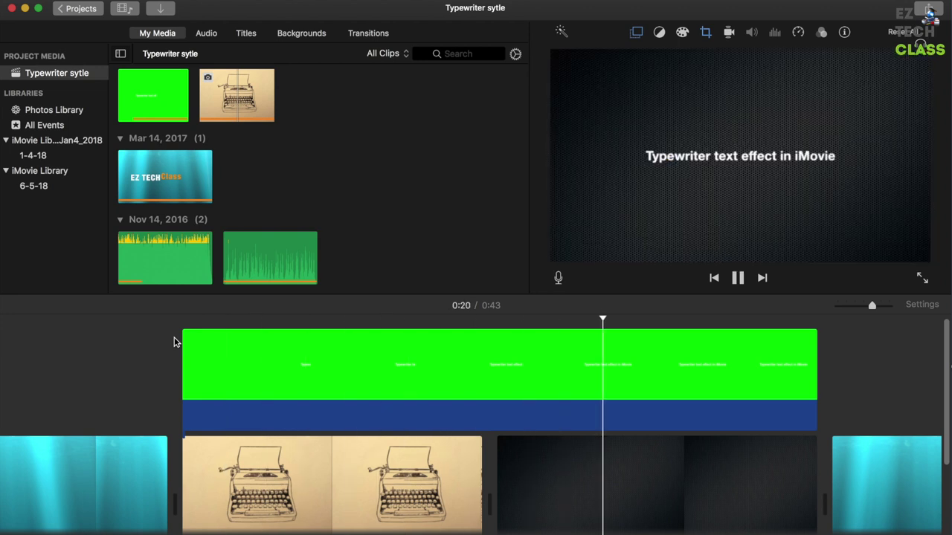
pyautogui.press('space')
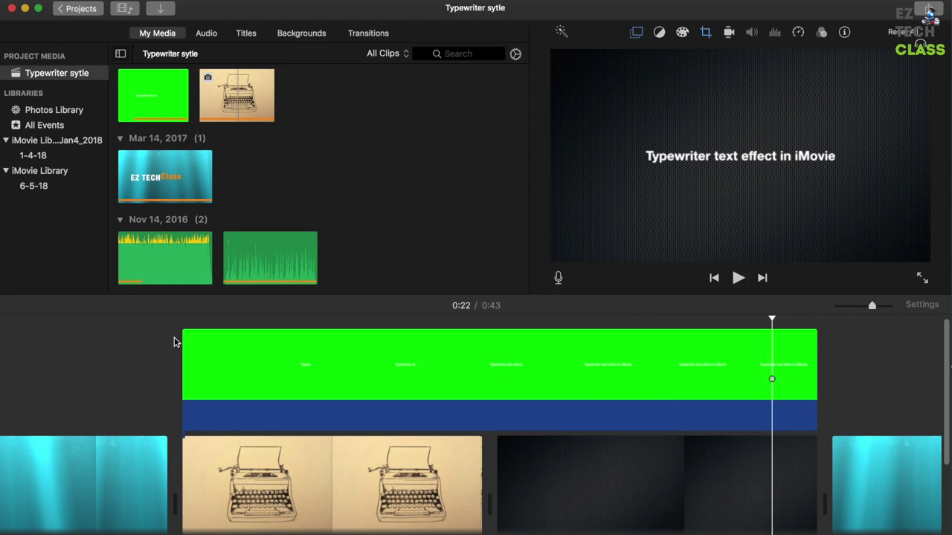
pyautogui.hscroll(3, 453, 395)
pyautogui.hscroll(-1, 453, 397)
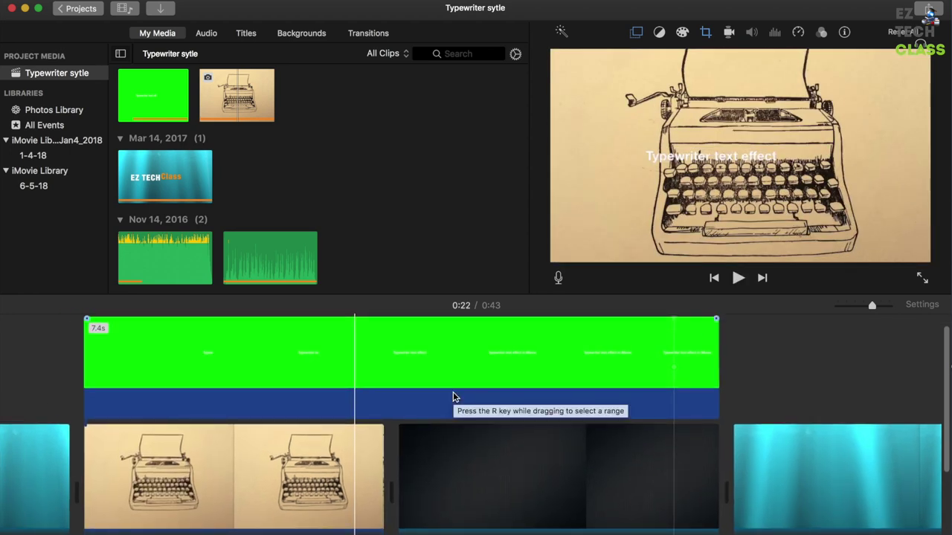
# Step: Remove the green title, typewriter drawing and dark clips, leaving 0:35 of cyan clips
pyautogui.press('super+z')
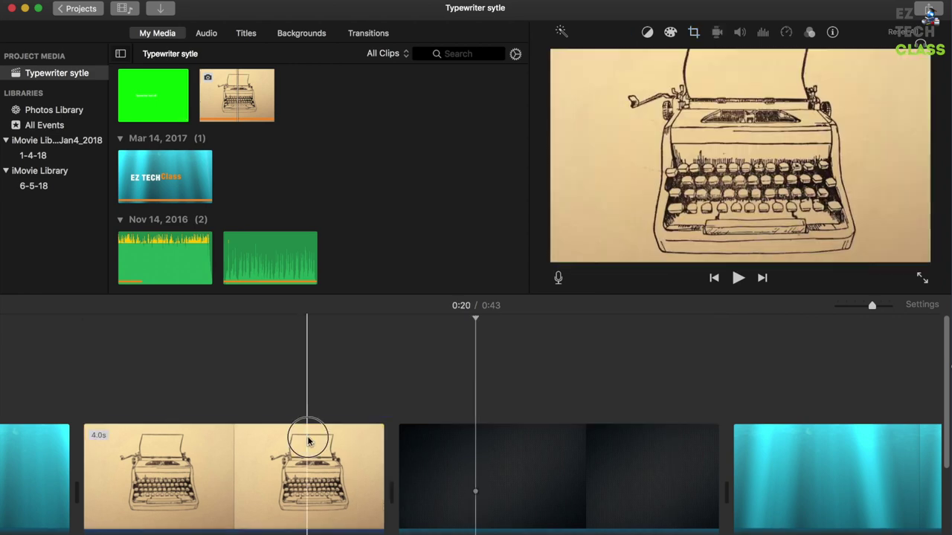
pyautogui.press('super+z')
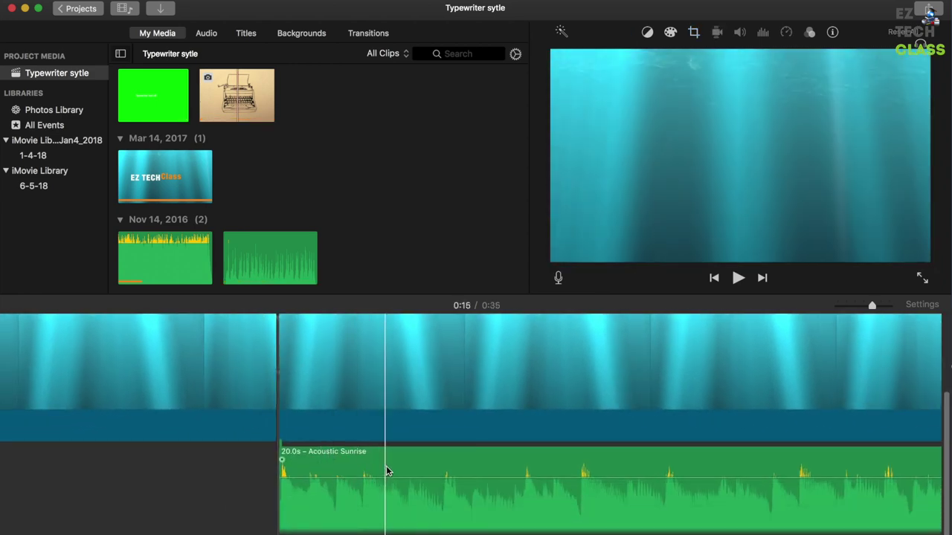
pyautogui.scroll(3, 386, 408)
pyautogui.hscroll(-5, 387, 408)
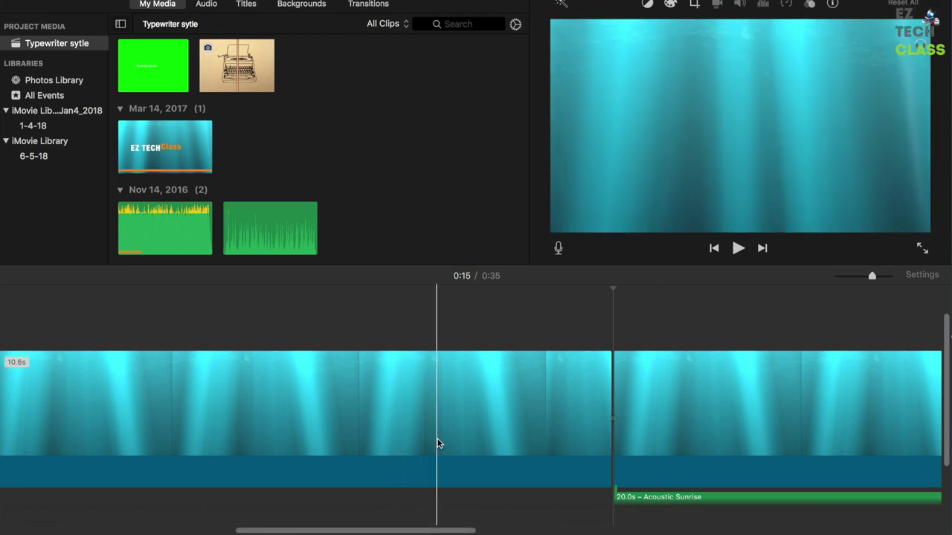
pyautogui.moveTo(450, 526)
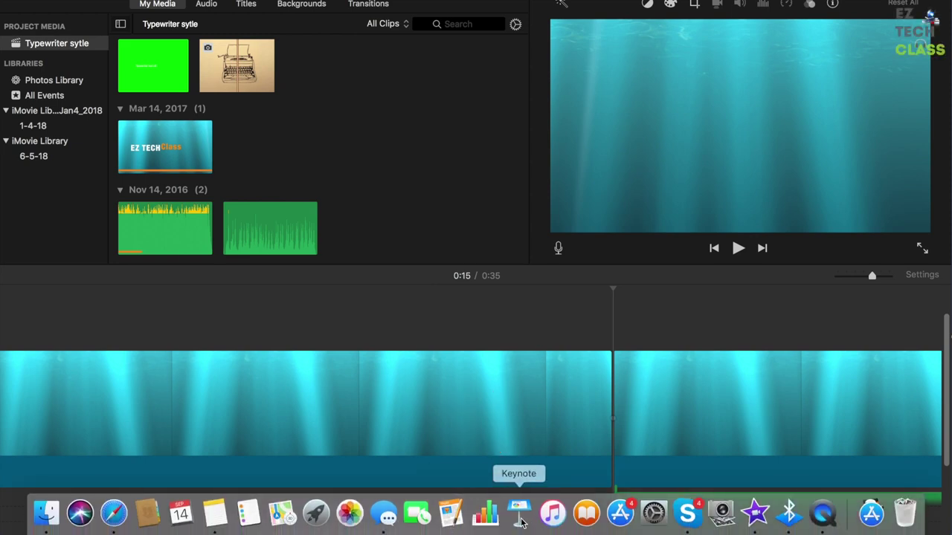
# Step: Launch Keynote, create a White-theme presentation and delete the slide's title box
pyautogui.press('super+space')
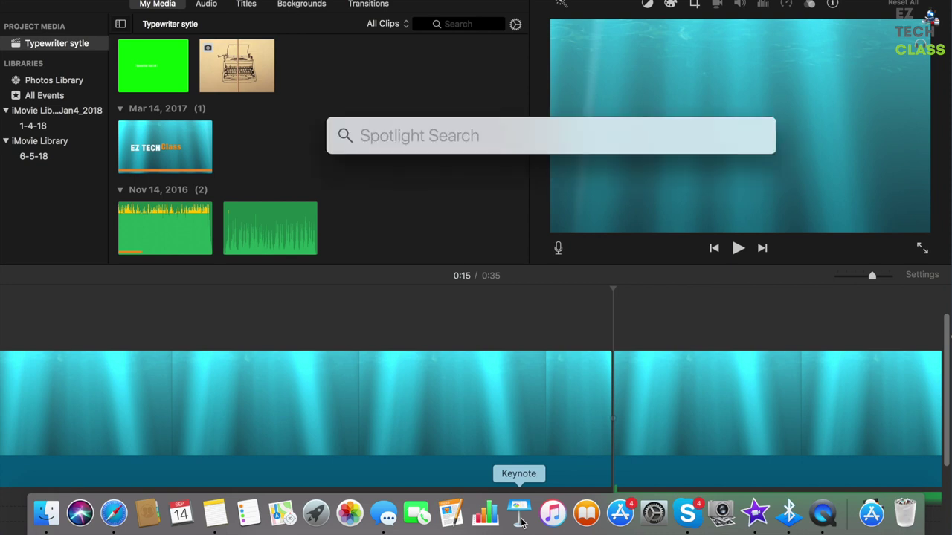
pyautogui.write('keynot')
pyautogui.press('Return')
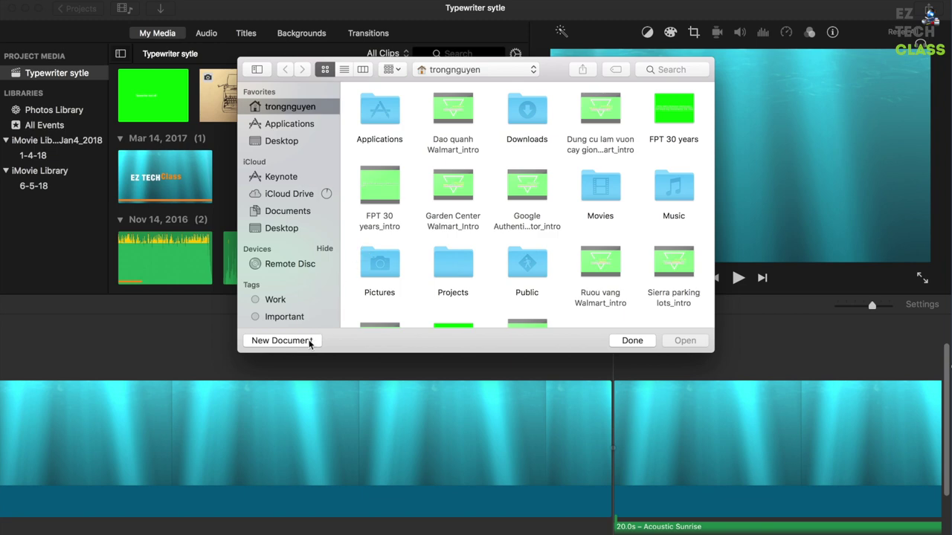
pyautogui.click(311, 342)
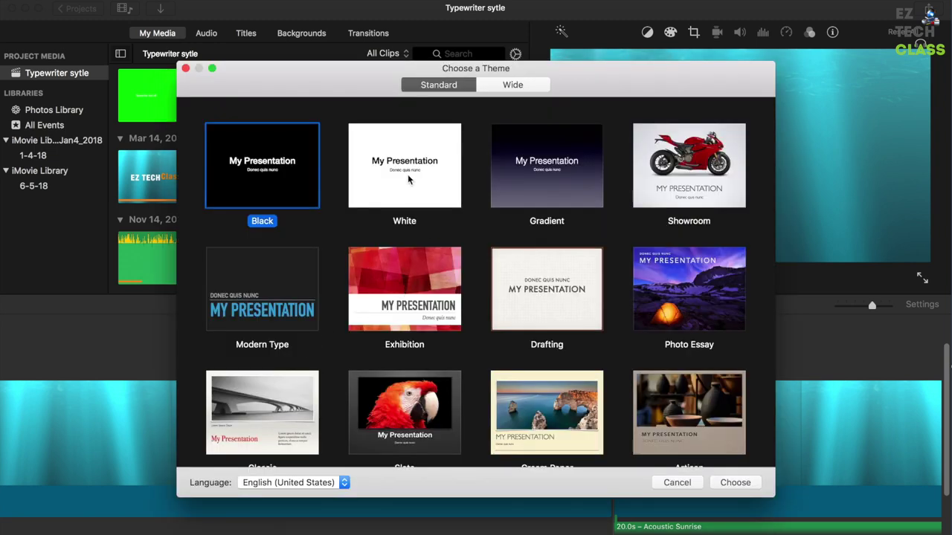
pyautogui.doubleClick(408, 175)
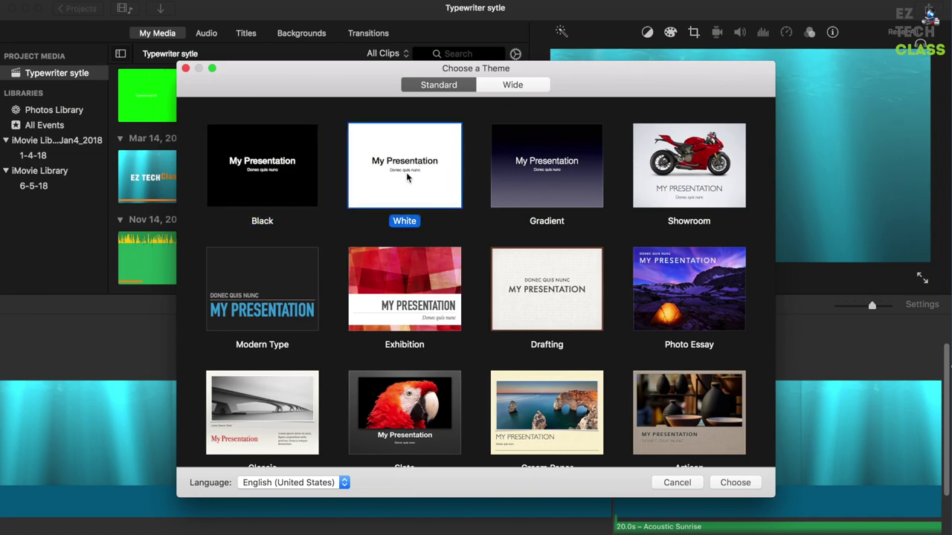
pyautogui.click(461, 237)
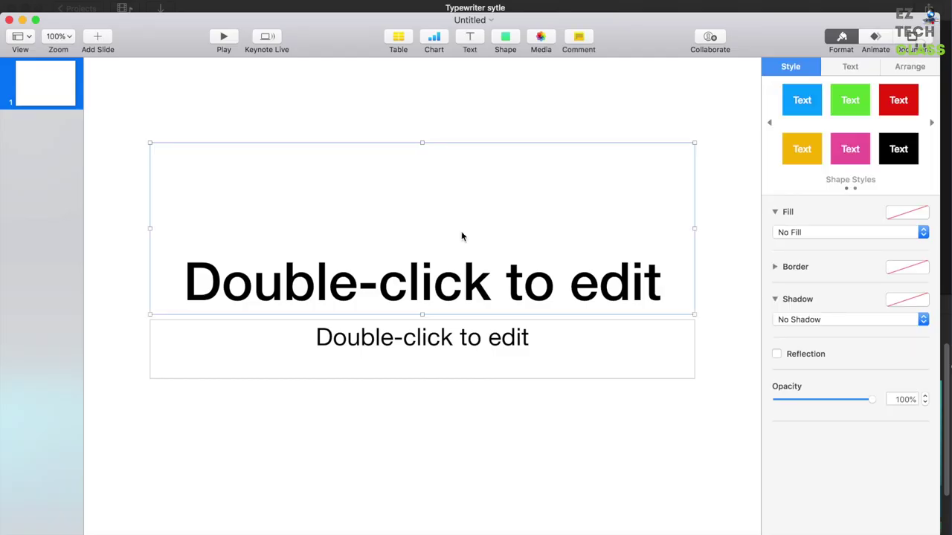
pyautogui.press('Delete')
# Step: Delete the subtitle box and fill the slide background with solid green
pyautogui.click(453, 336)
pyautogui.press('Delete')
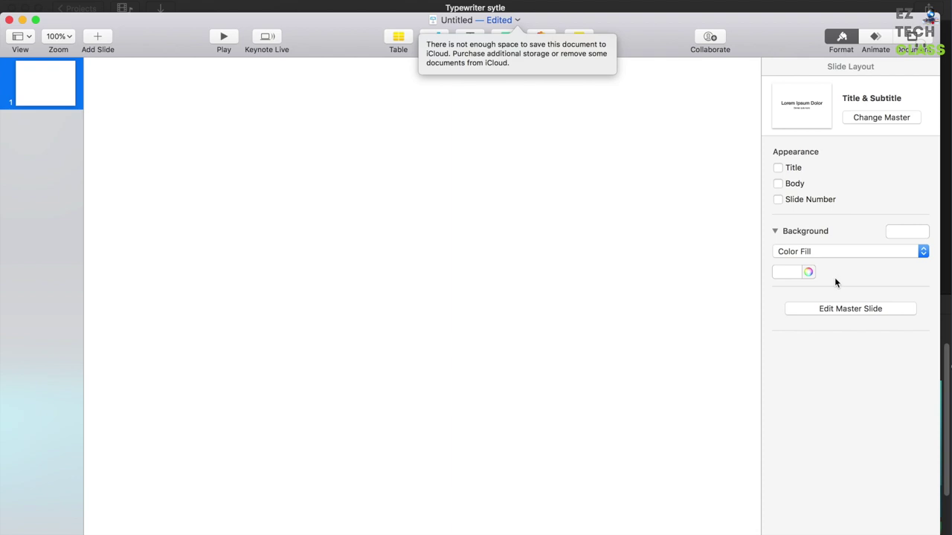
pyautogui.click(808, 273)
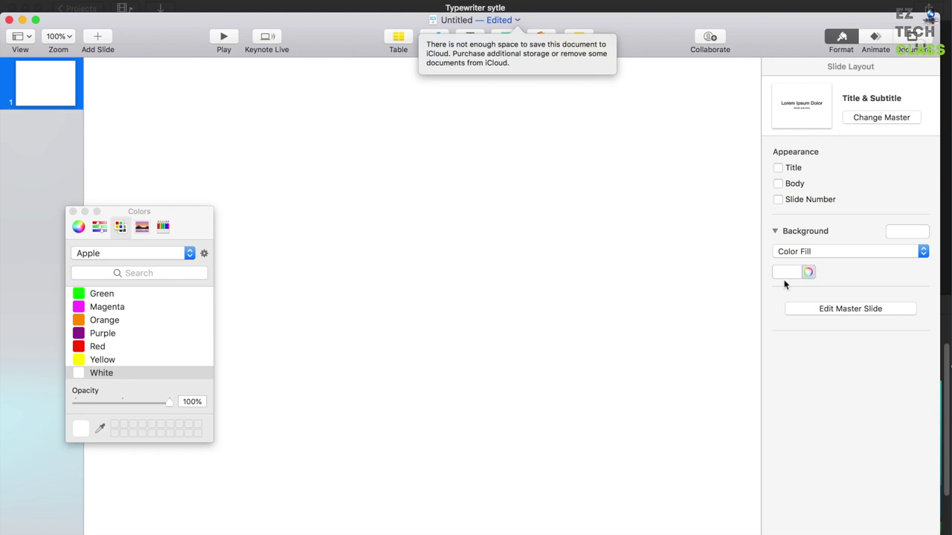
pyautogui.click(101, 293)
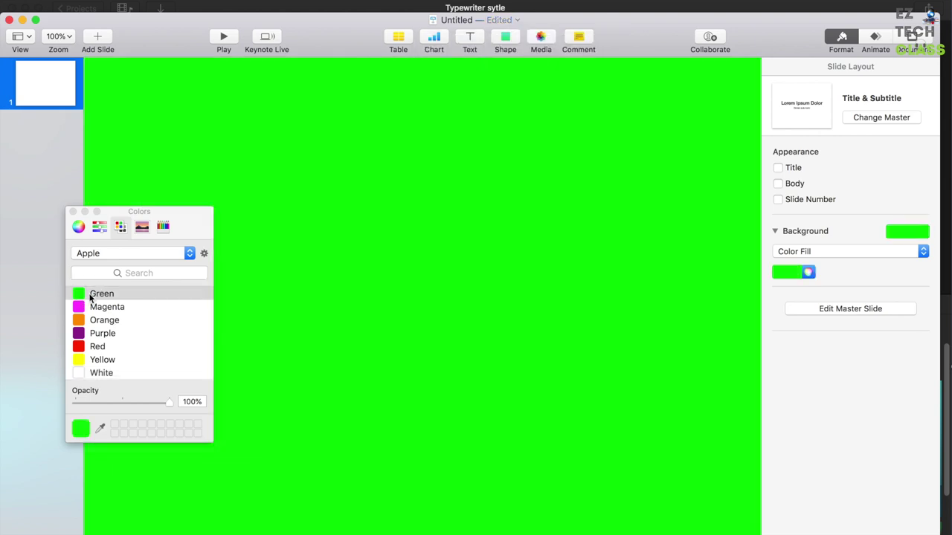
pyautogui.click(73, 212)
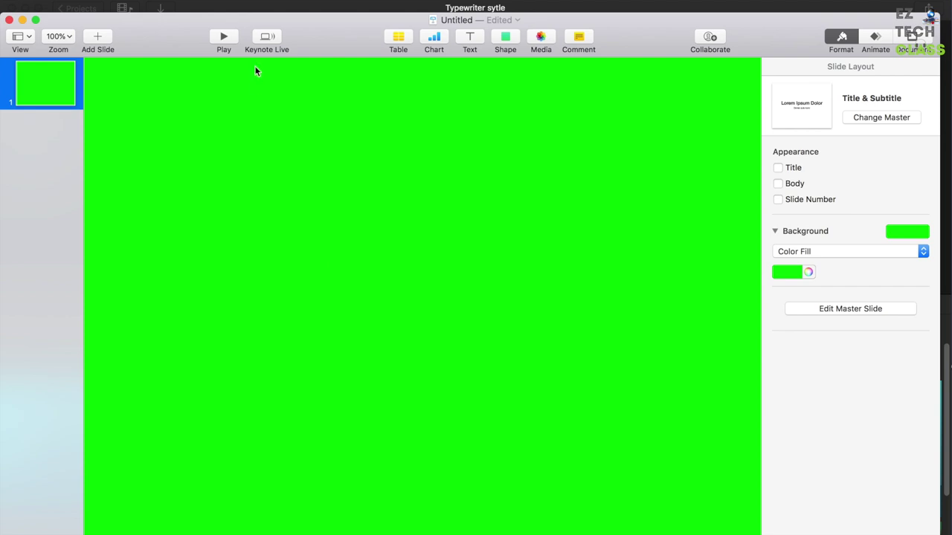
pyautogui.click(154, 7)
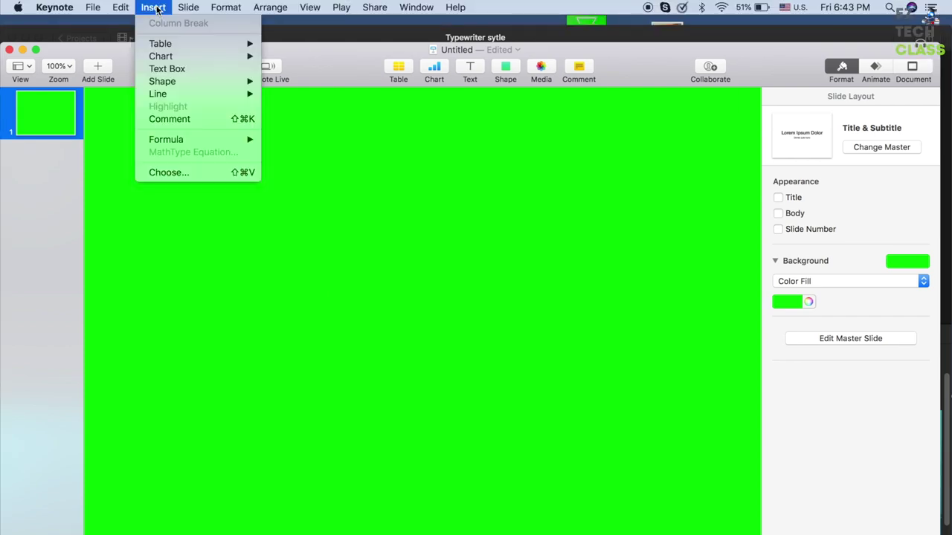
# Step: Add a text box reading 'How to do Typewriter Effect in Imovie'
pyautogui.click(172, 70)
pyautogui.doubleClick(422, 341)
pyautogui.press('BackSpace')
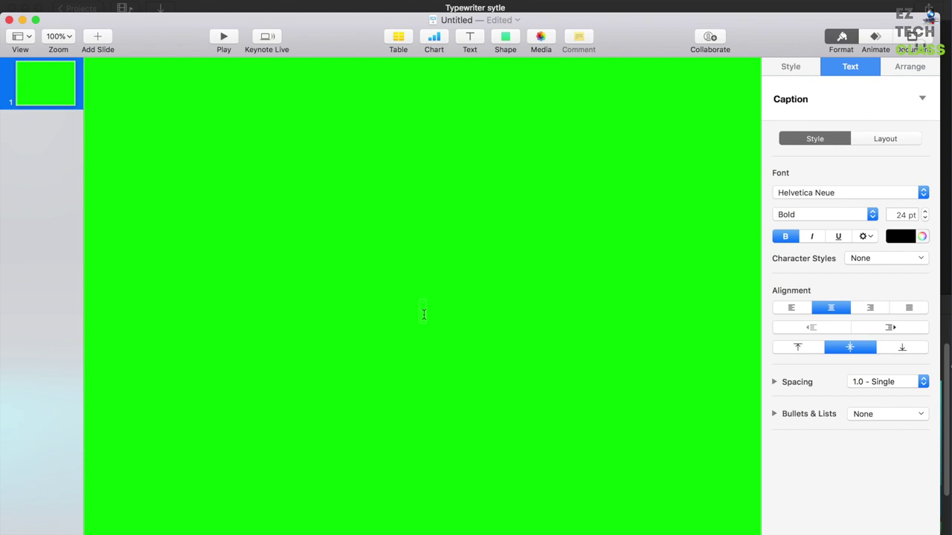
pyautogui.write('How to do')
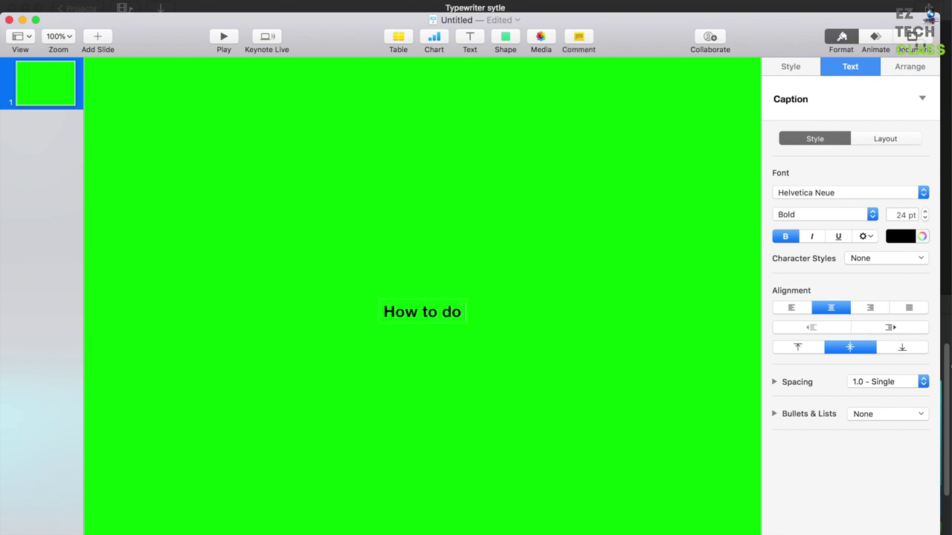
pyautogui.write(' Typewriter')
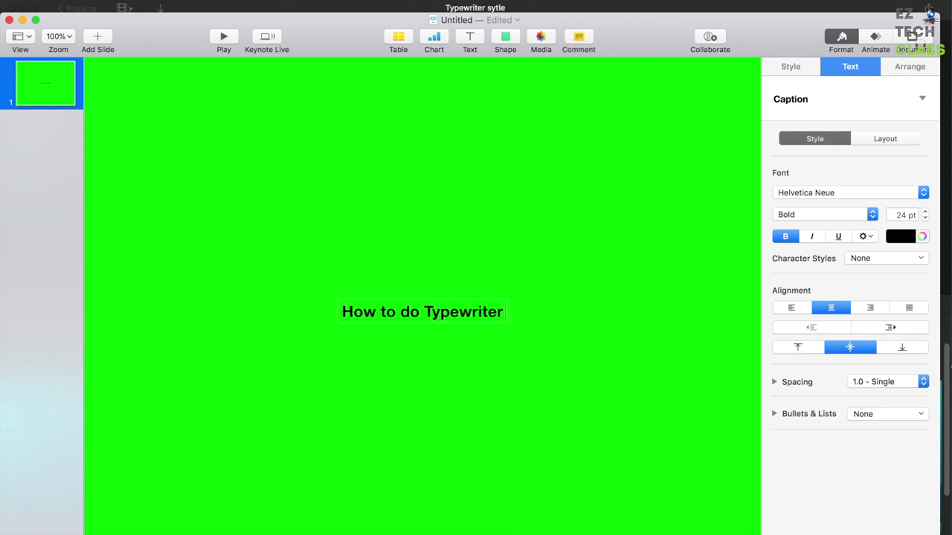
pyautogui.write(' Effect in Imovie')
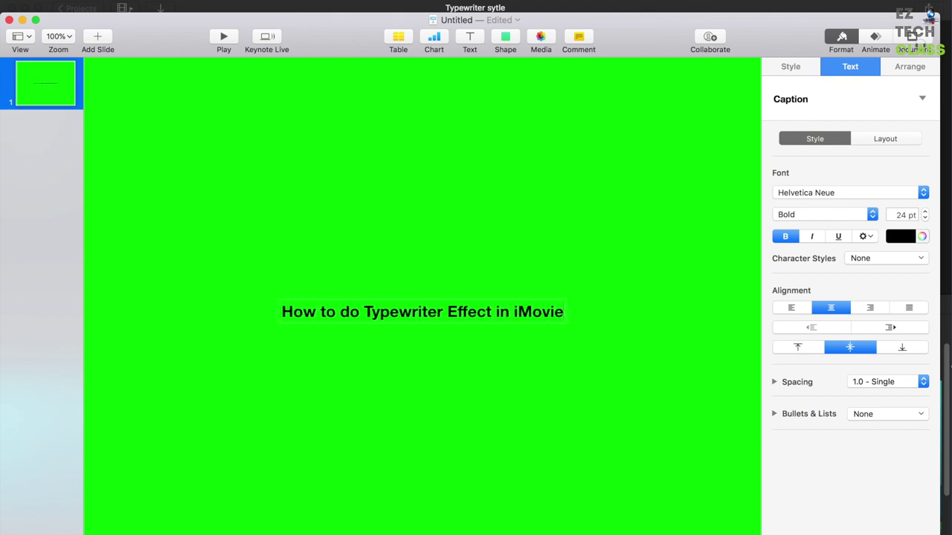
# Step: Enlarge the whole title line to 40 pt
pyautogui.tripleClick(498, 310)
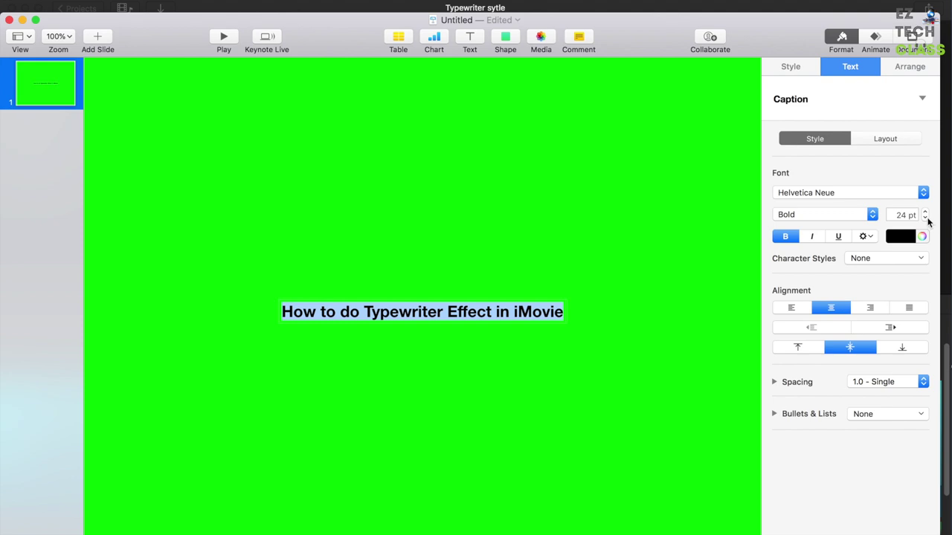
pyautogui.click(925, 212)
pyautogui.click(925, 212)
pyautogui.click(925, 212)
pyautogui.click(925, 212)
pyautogui.click(925, 212)
pyautogui.click(925, 212)
pyautogui.click(925, 212)
pyautogui.click(925, 212)
pyautogui.click(925, 212)
pyautogui.click(926, 212)
pyautogui.click(925, 212)
pyautogui.click(925, 212)
pyautogui.click(926, 211)
pyautogui.click(925, 212)
pyautogui.click(925, 212)
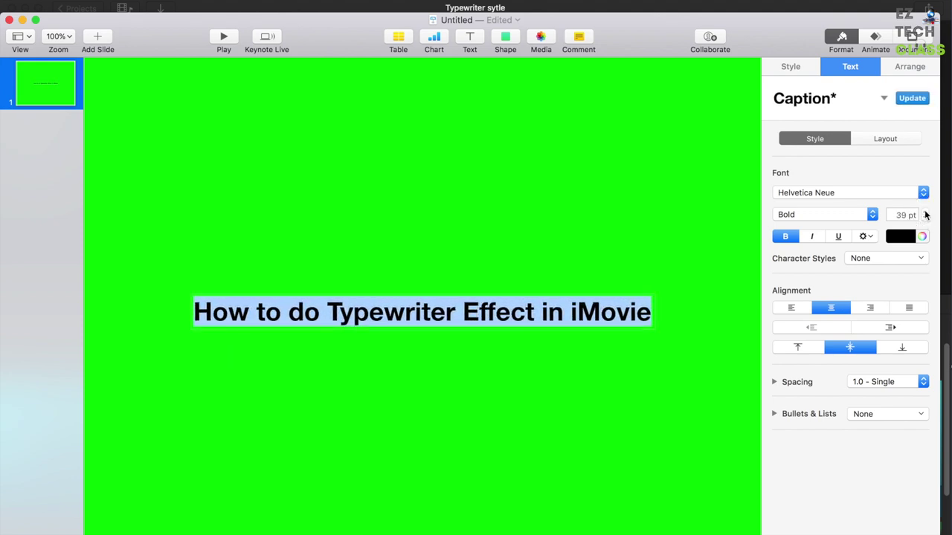
pyautogui.click(926, 212)
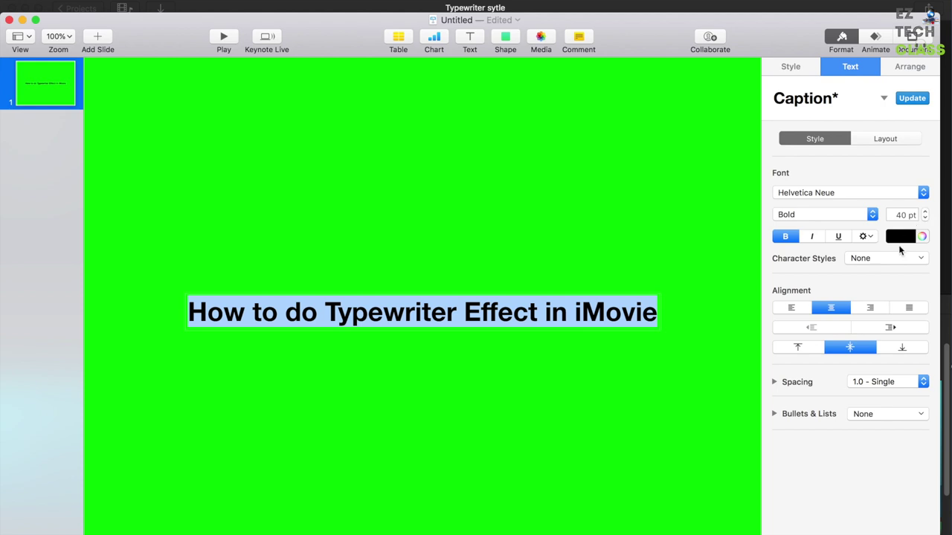
# Step: Color the title text yellow
pyautogui.click(922, 236)
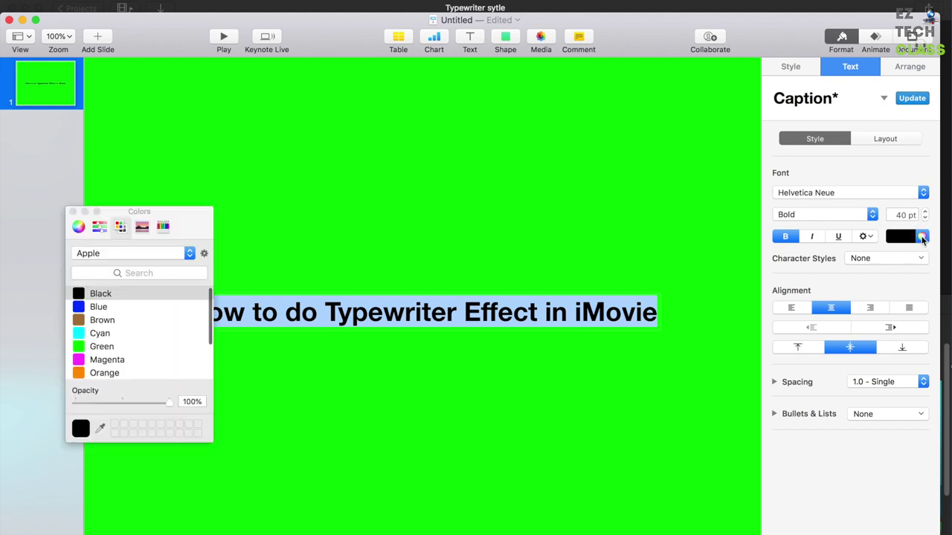
pyautogui.scroll(-3, 119, 358)
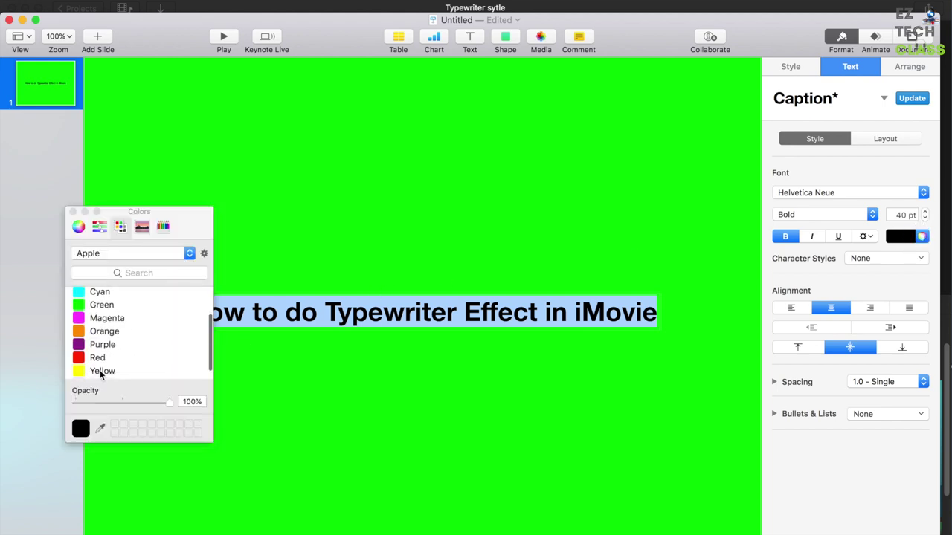
pyautogui.click(100, 371)
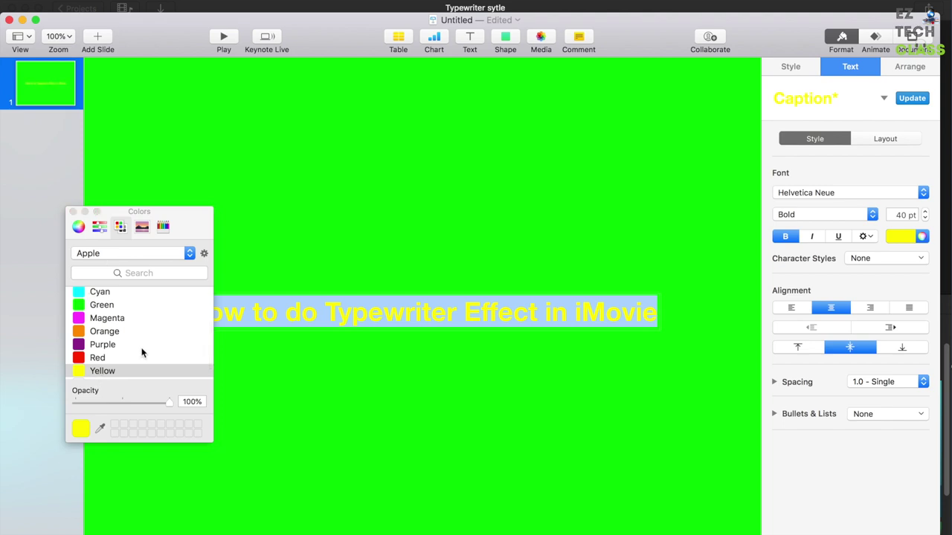
pyautogui.click(72, 211)
pyautogui.click(672, 328)
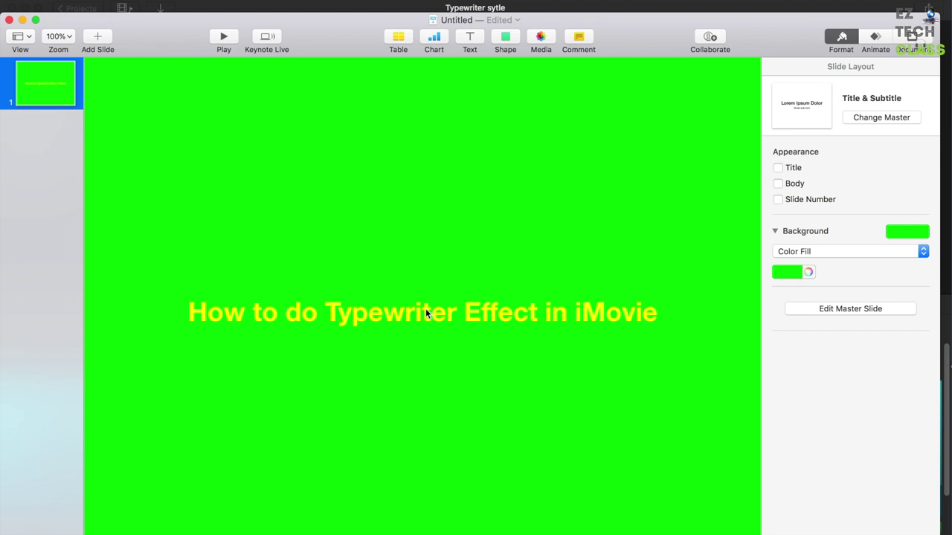
# Step: Apply the Typewriter build-in effect to the title box and preview it in the slideshow
pyautogui.click(539, 317)
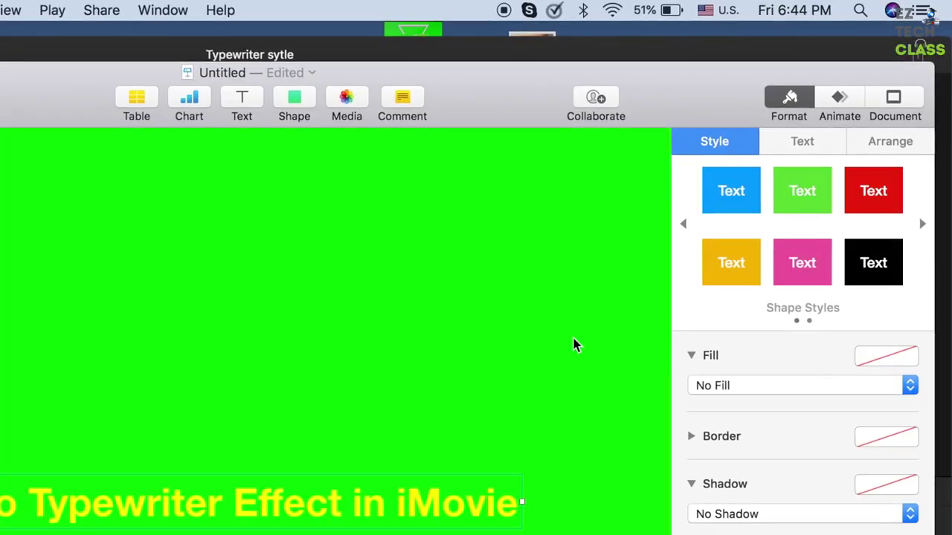
pyautogui.click(835, 90)
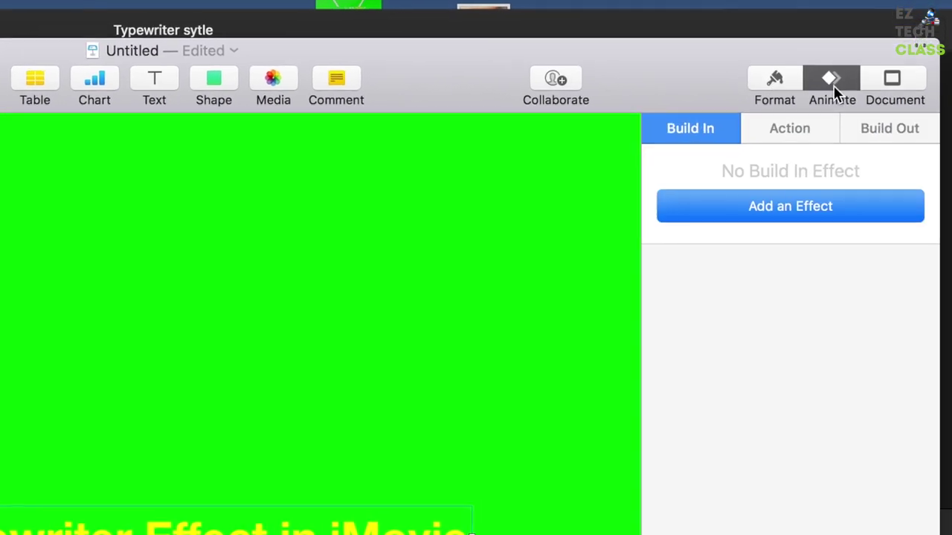
pyautogui.click(803, 205)
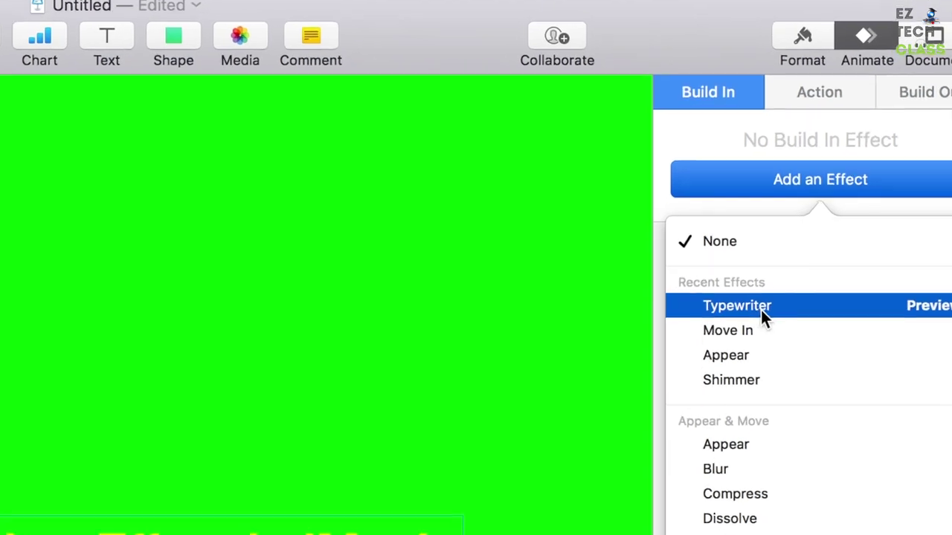
pyautogui.click(762, 312)
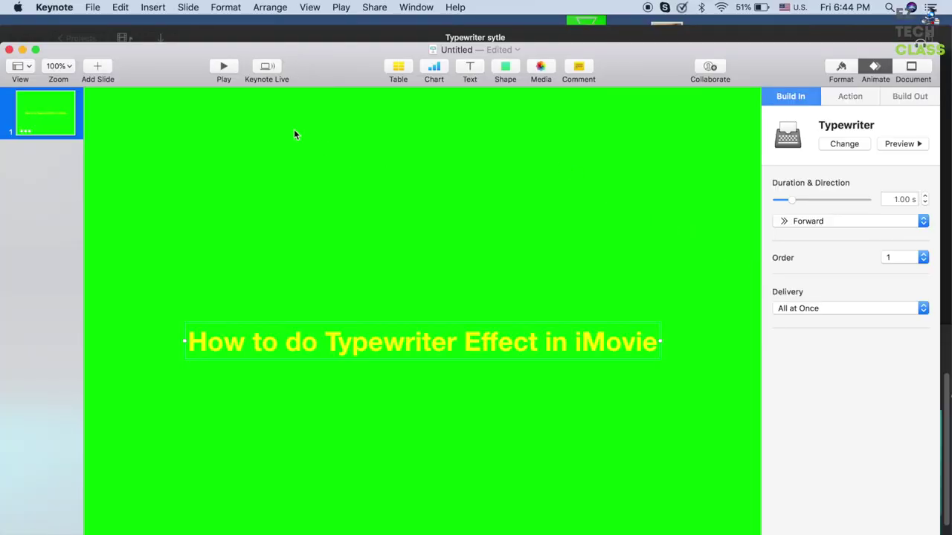
pyautogui.click(223, 66)
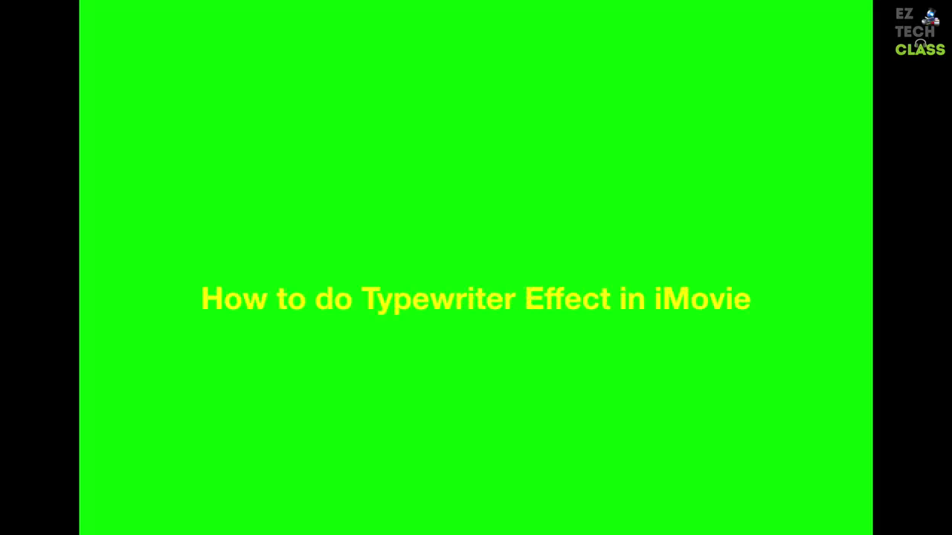
pyautogui.press('Escape')
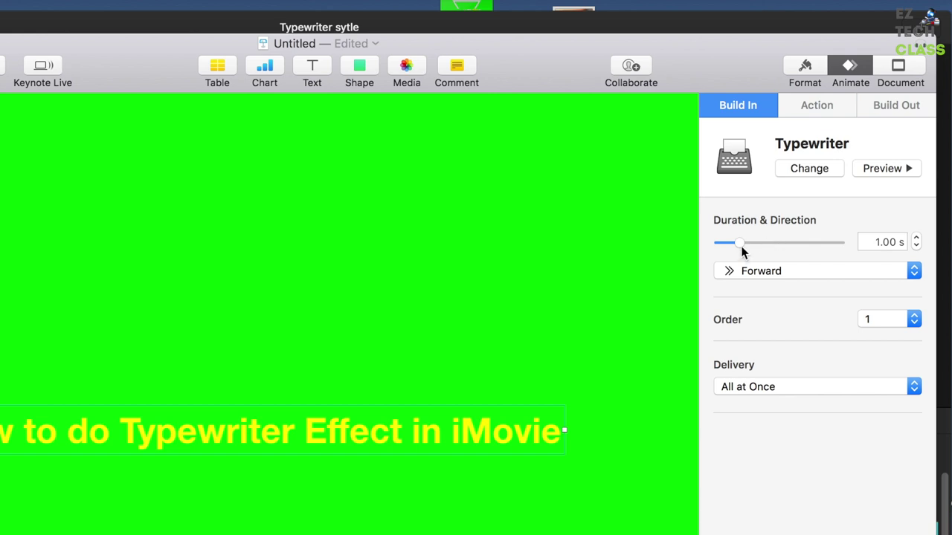
# Step: Set the Typewriter build duration to 4.25 s with Forward direction
pyautogui.moveTo(741, 249); pyautogui.dragTo(770, 242)
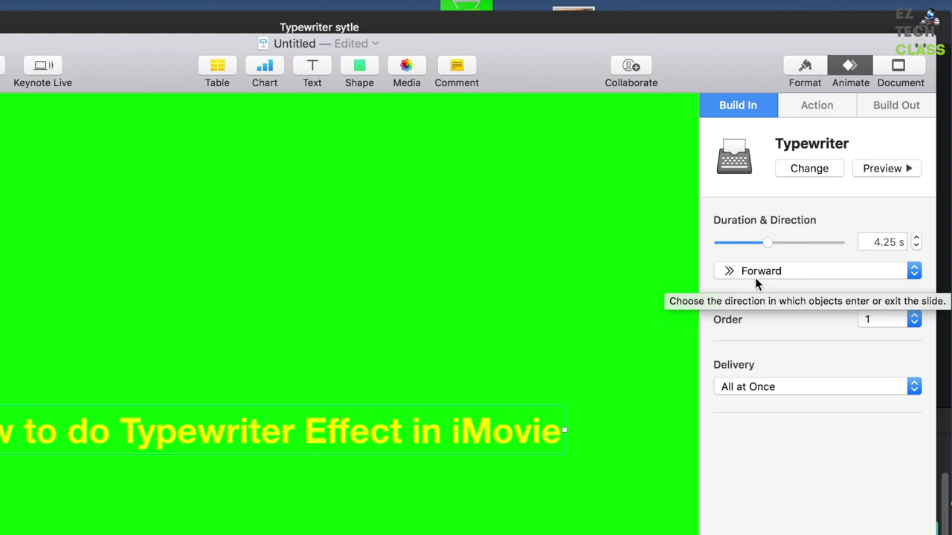
pyautogui.click(832, 275)
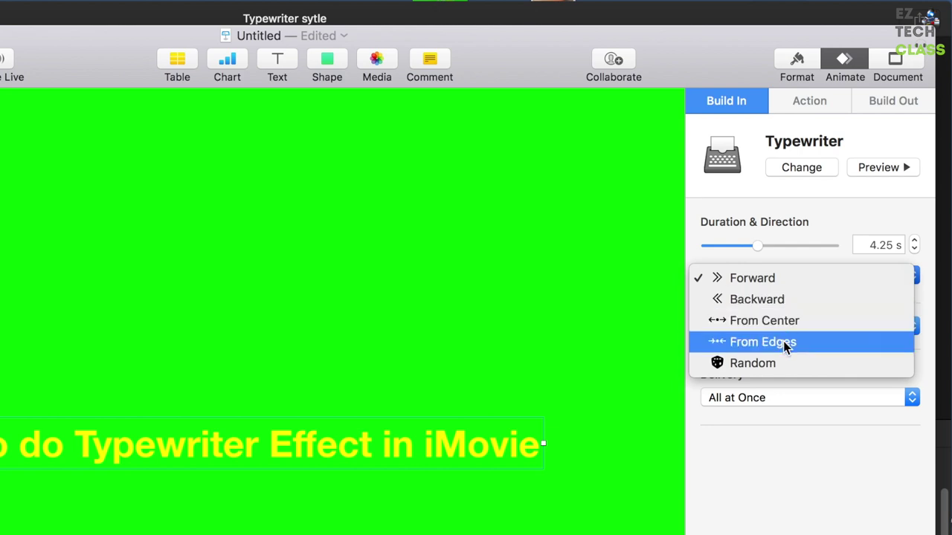
pyautogui.click(771, 277)
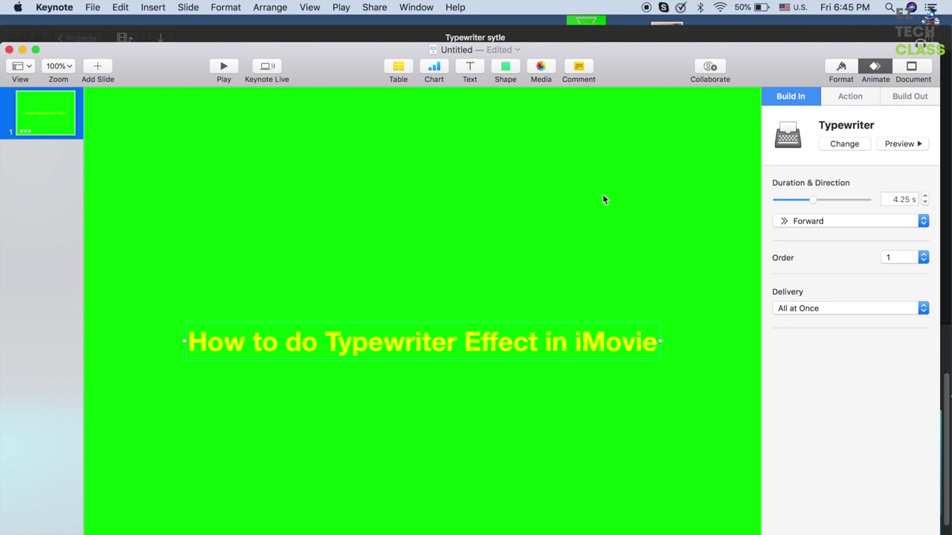
pyautogui.click(225, 67)
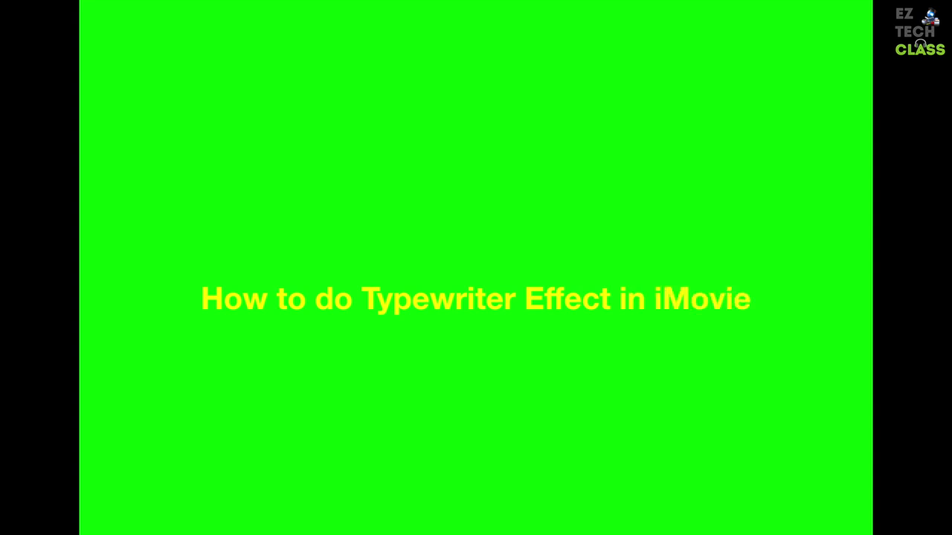
pyautogui.press('Escape')
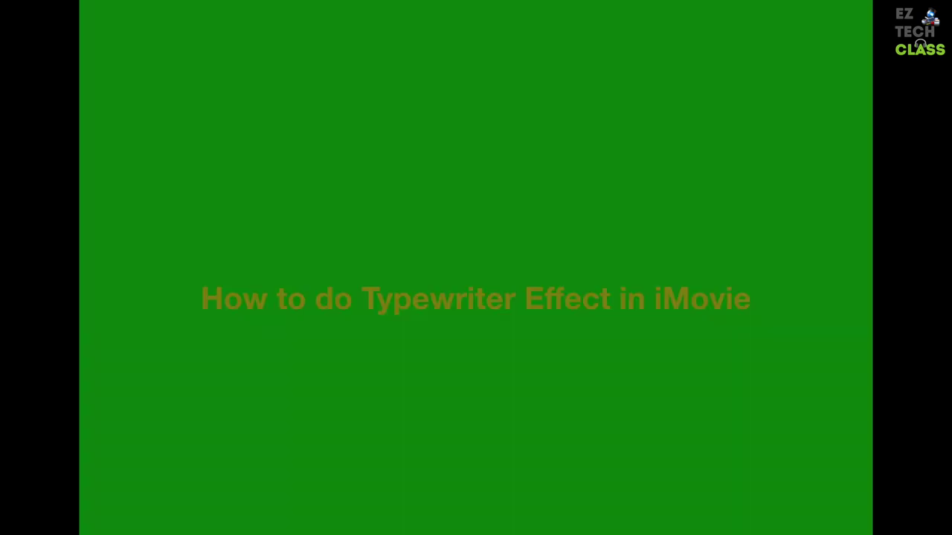
pyautogui.click(923, 221)
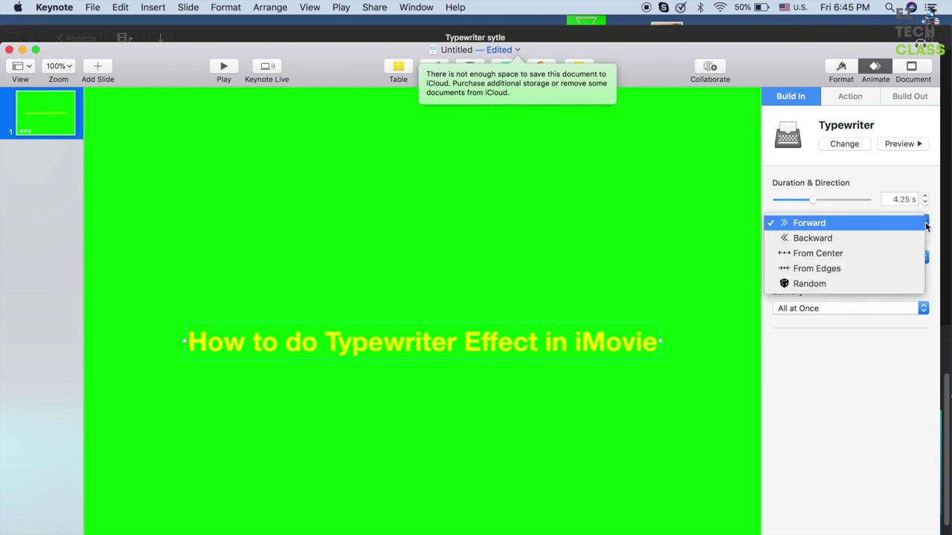
pyautogui.click(835, 235)
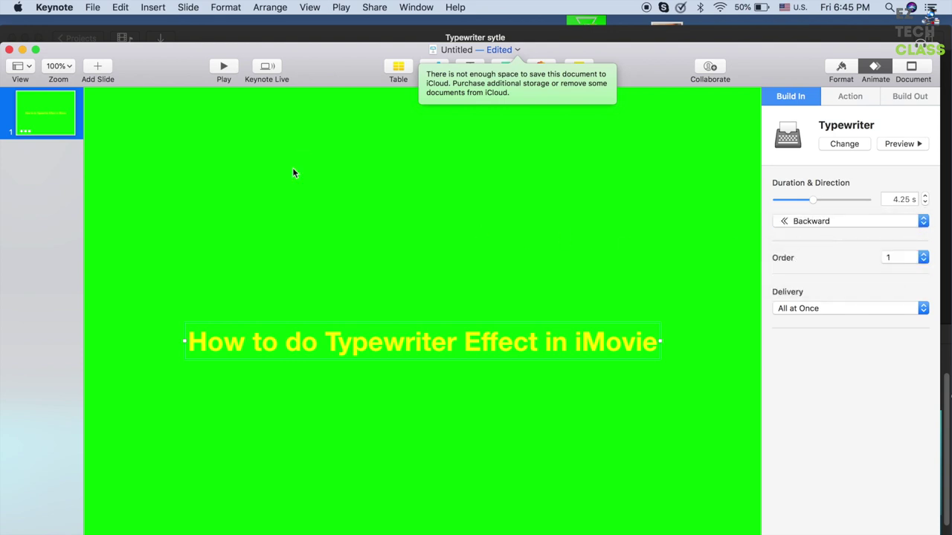
pyautogui.click(224, 67)
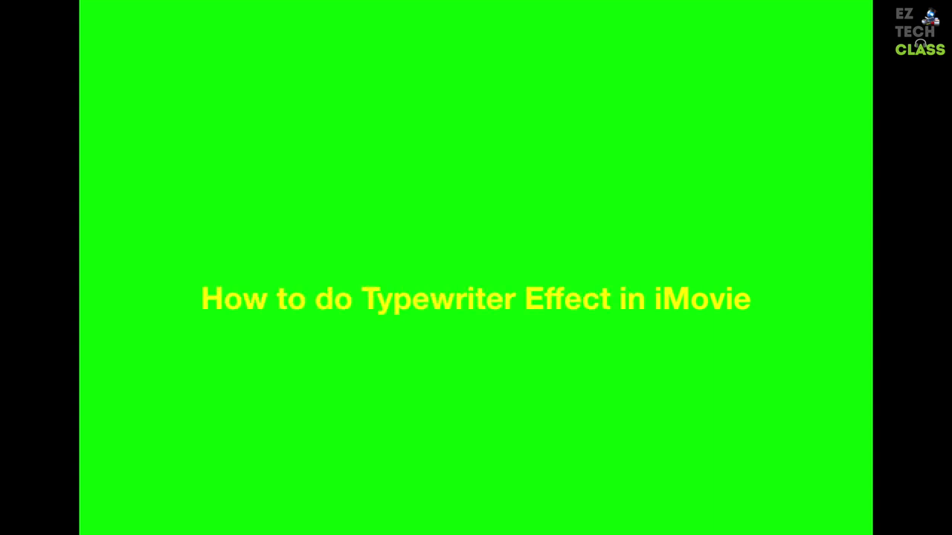
pyautogui.press('Escape')
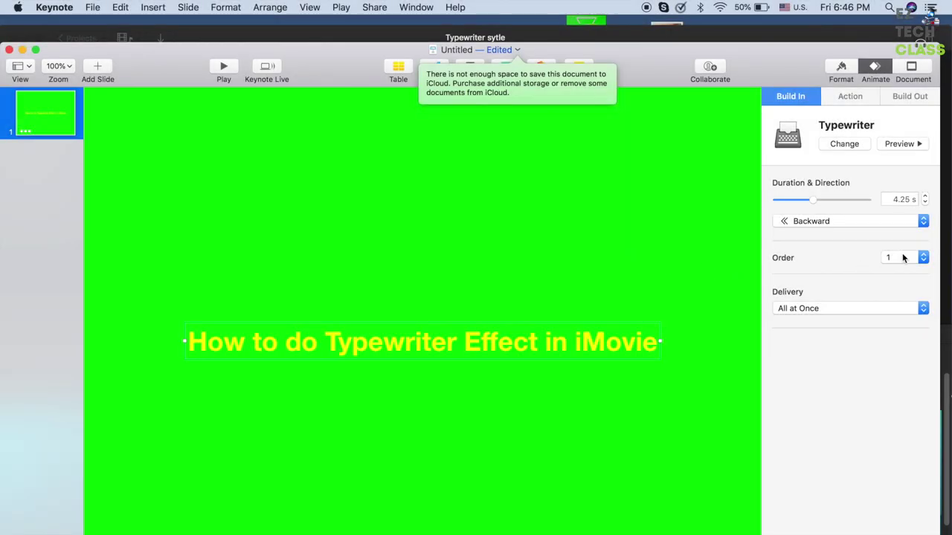
pyautogui.click(923, 221)
pyautogui.click(826, 206)
# Step: Set up a QuickTime export with a 2-second slide delay at 1024x768
pyautogui.click(95, 9)
pyautogui.moveTo(175, 151)
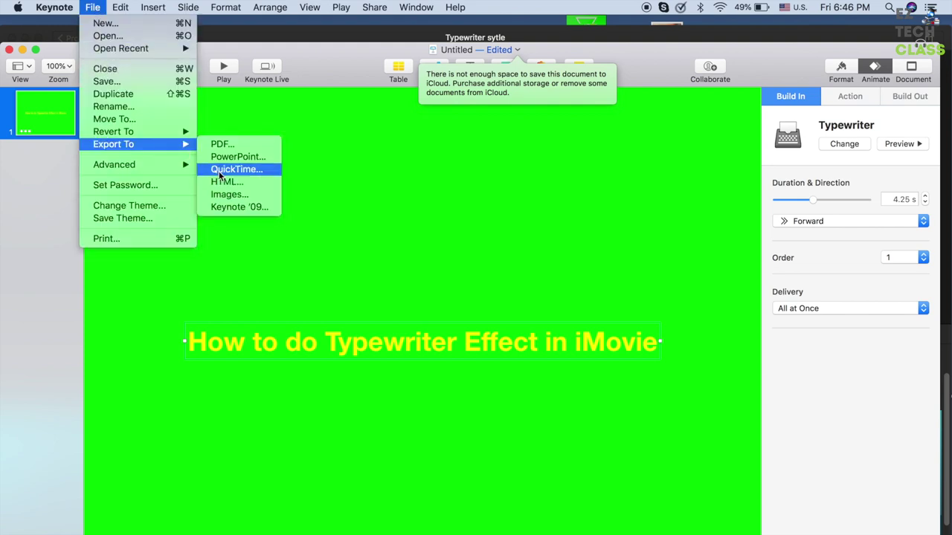
pyautogui.click(239, 169)
pyautogui.click(441, 194)
pyautogui.write('2')
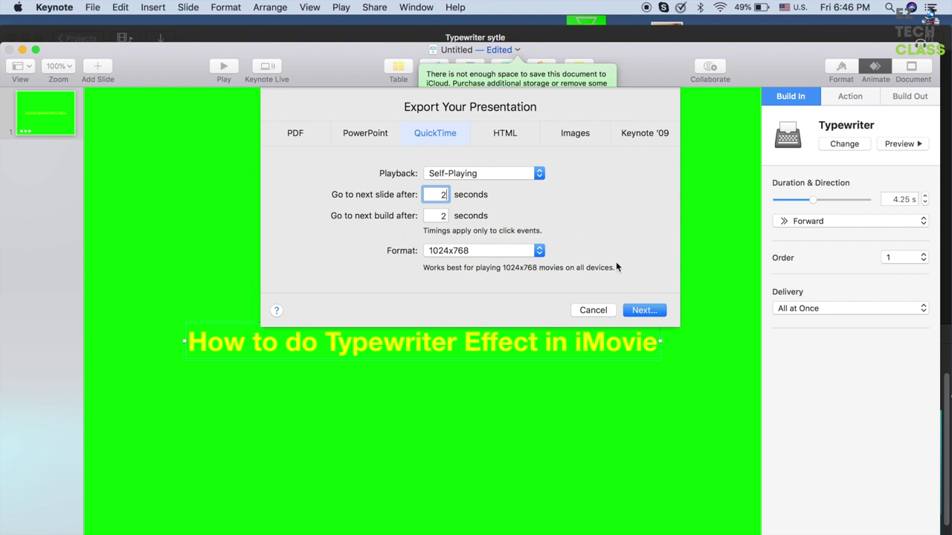
pyautogui.click(540, 251)
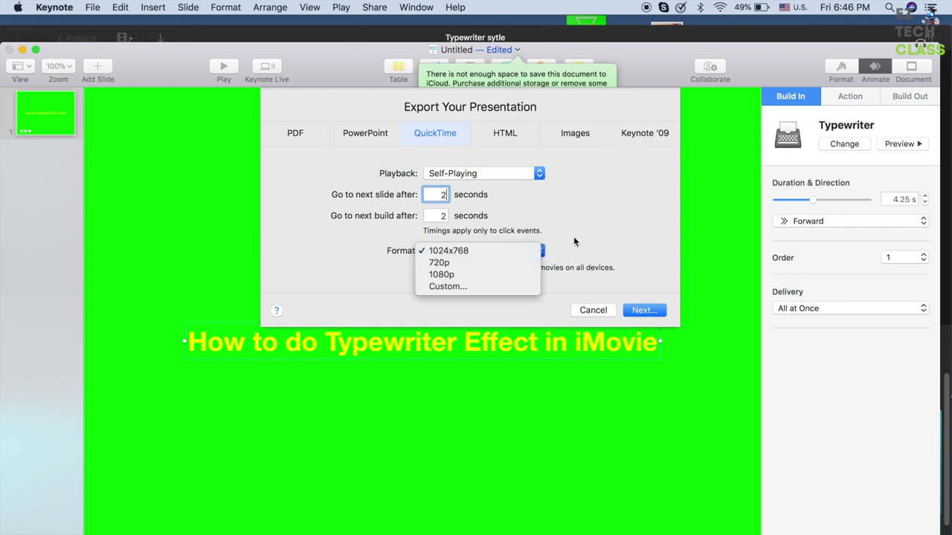
pyautogui.click(513, 253)
# Step: Name the movie Typewriter_effect_intro_1 and export it
pyautogui.click(643, 310)
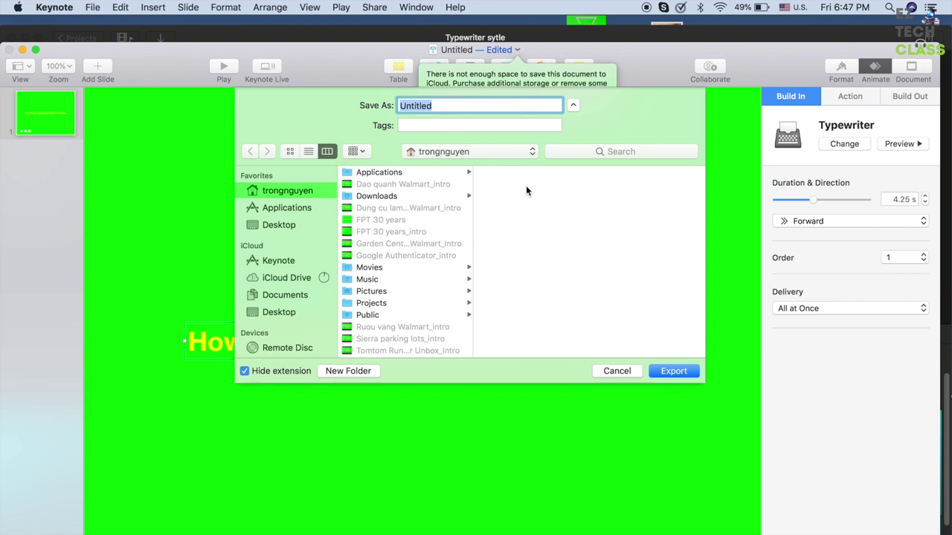
pyautogui.write('Typewriter_effect_intro_1')
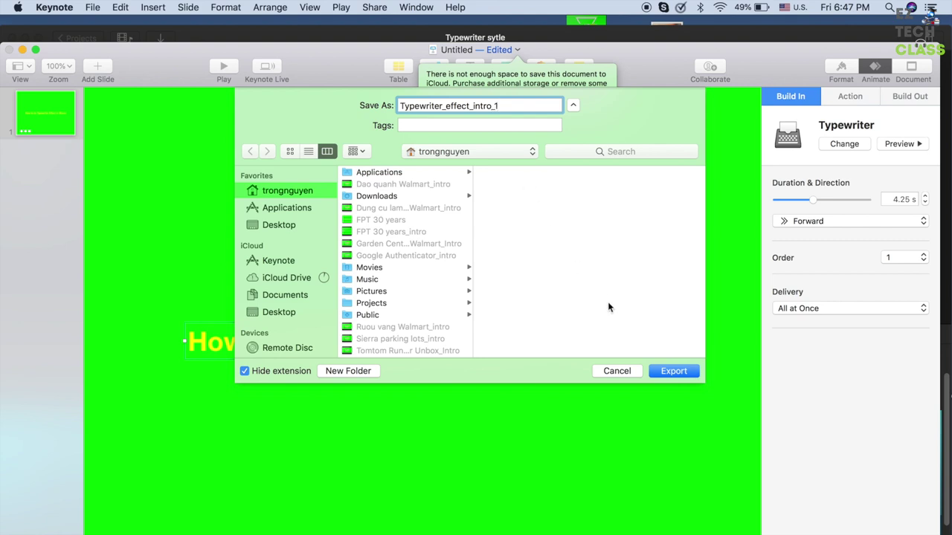
pyautogui.click(674, 371)
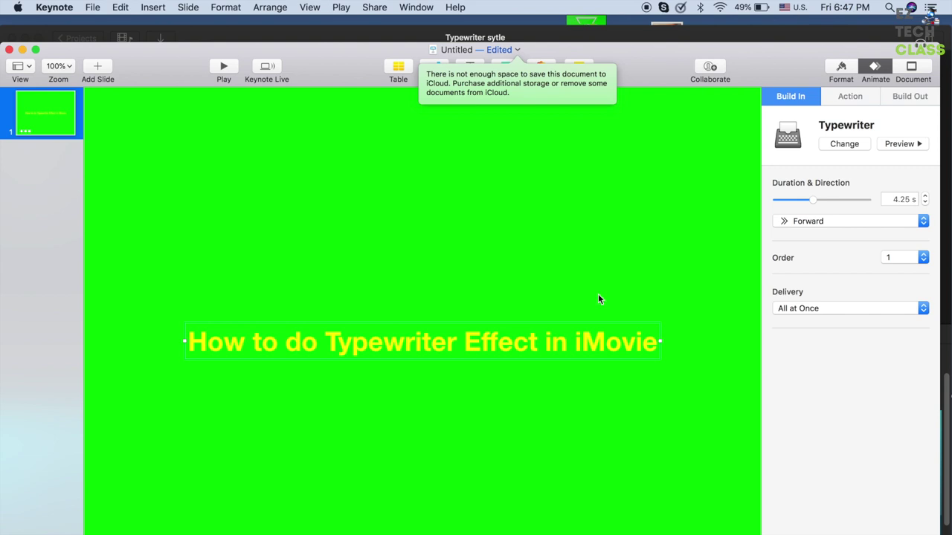
pyautogui.hotkey('ctrl', 'Up')
# Step: Find the exported typewriter movie with Spotlight and preview it in QuickTime
pyautogui.click(535, 312)
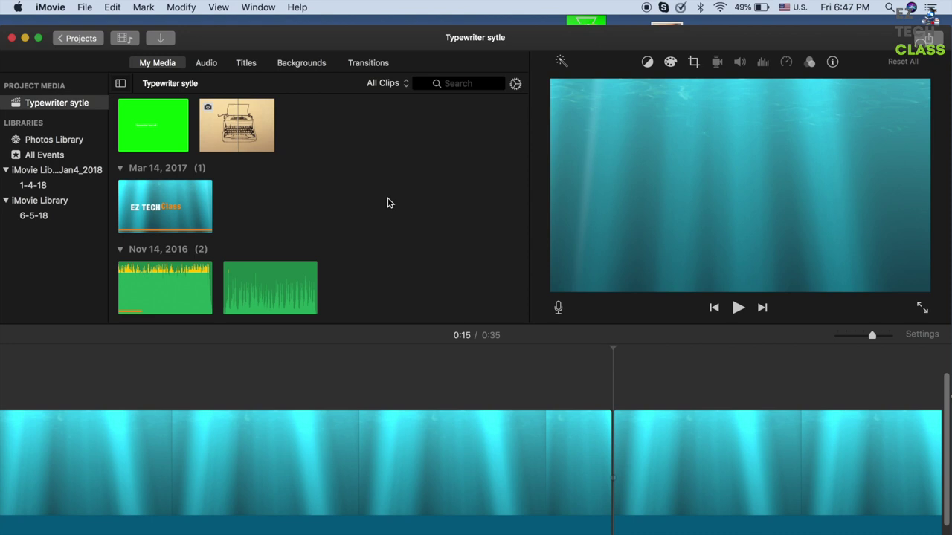
pyautogui.press('super+space')
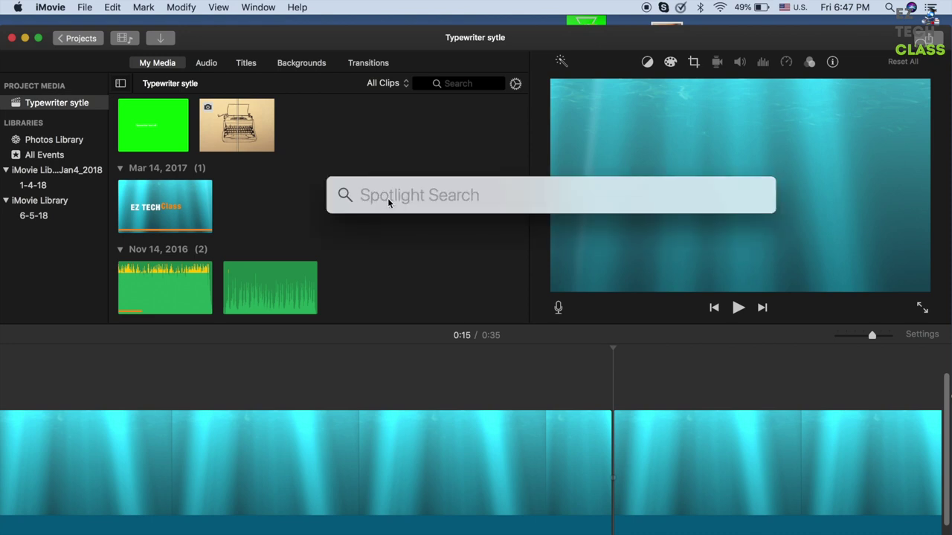
pyautogui.write('typewrite')
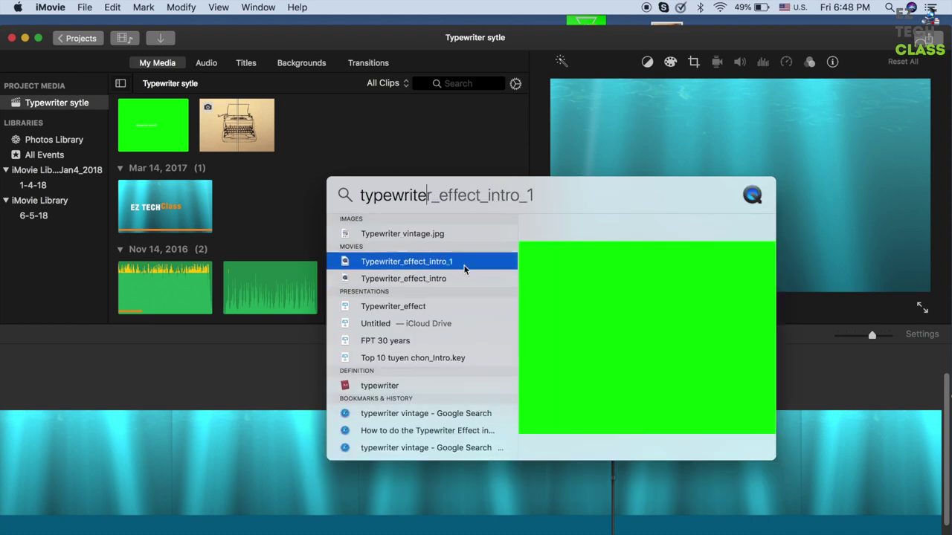
pyautogui.doubleClick(455, 266)
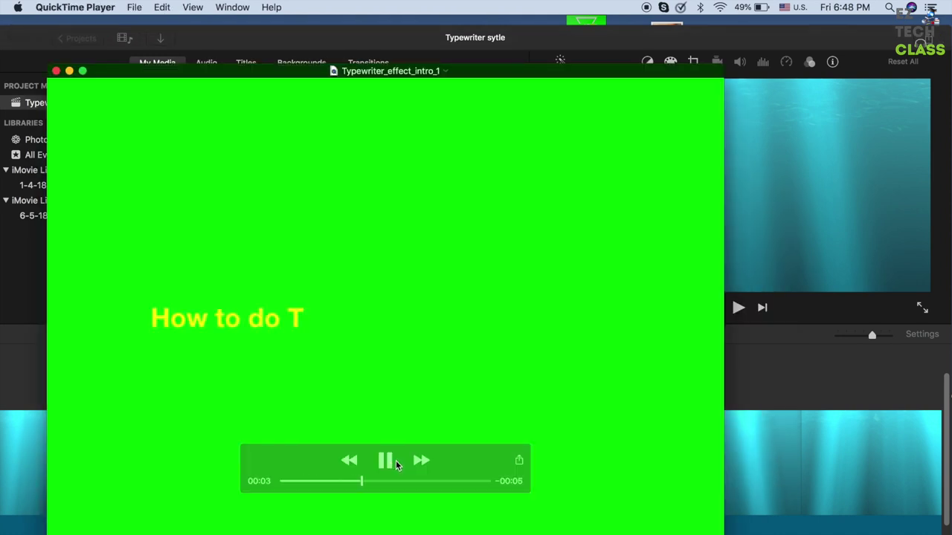
pyautogui.click(386, 461)
pyautogui.click(56, 71)
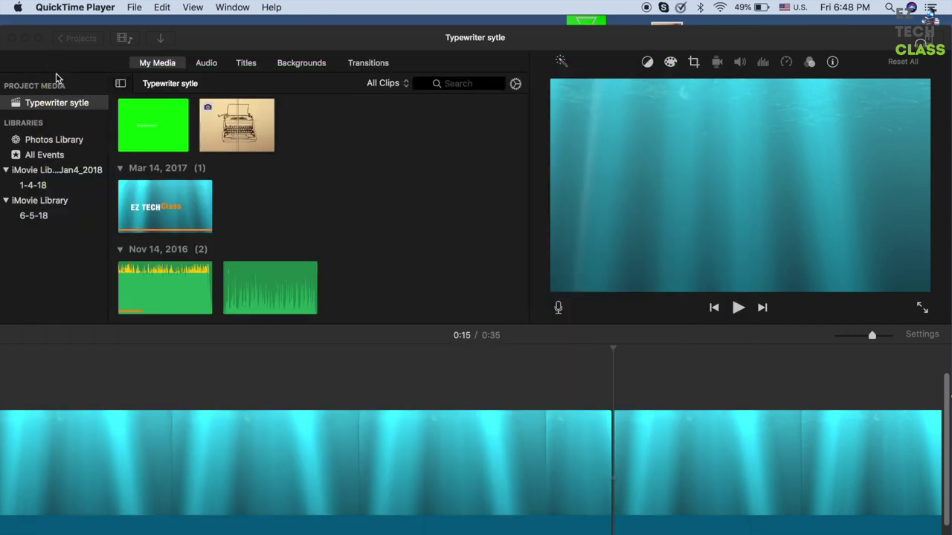
# Step: Drag the movie into iMovie's project media and pick the Industrial background
pyautogui.press('super+space')
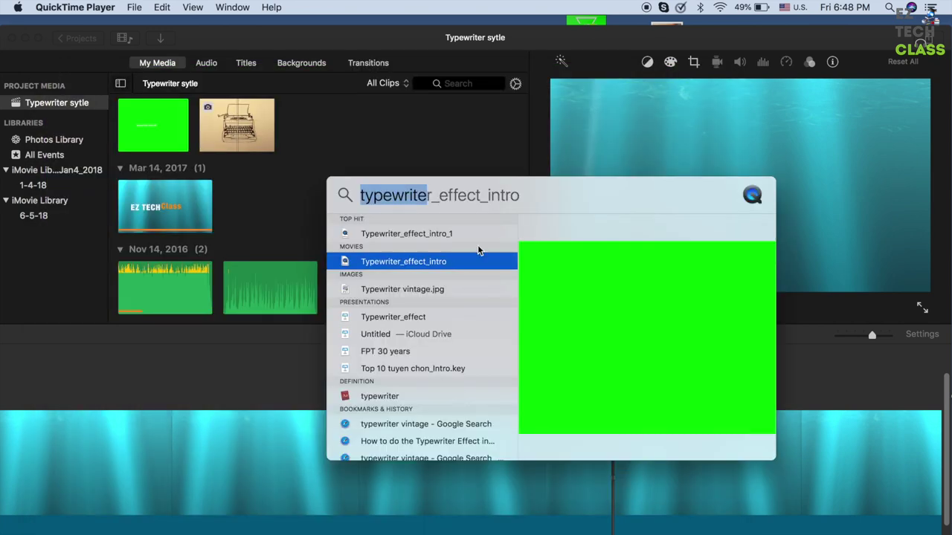
pyautogui.moveTo(443, 236); pyautogui.dragTo(425, 141)
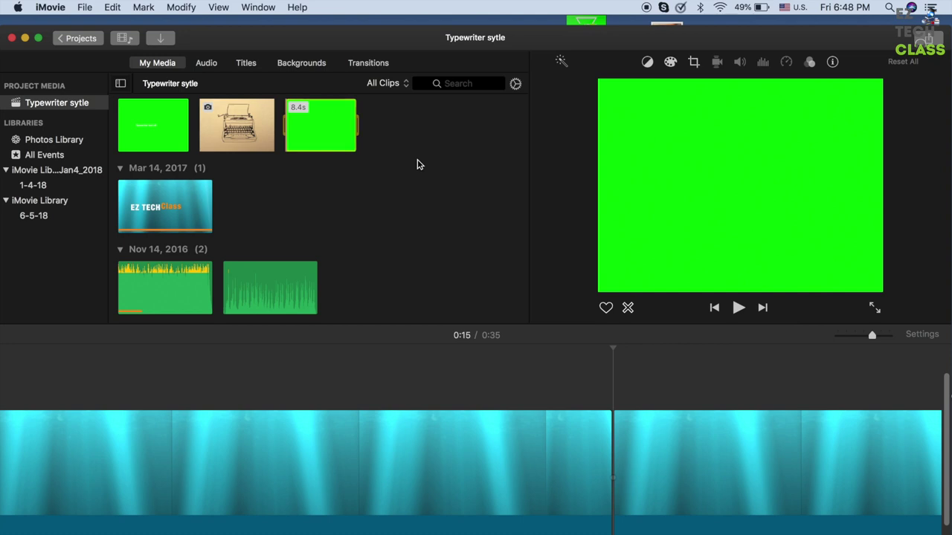
pyautogui.click(294, 61)
pyautogui.click(420, 128)
# Step: Place the Industrial background and green title clip in the timeline, background lengthened to 8.3s
pyautogui.moveTo(419, 128); pyautogui.dragTo(562, 384)
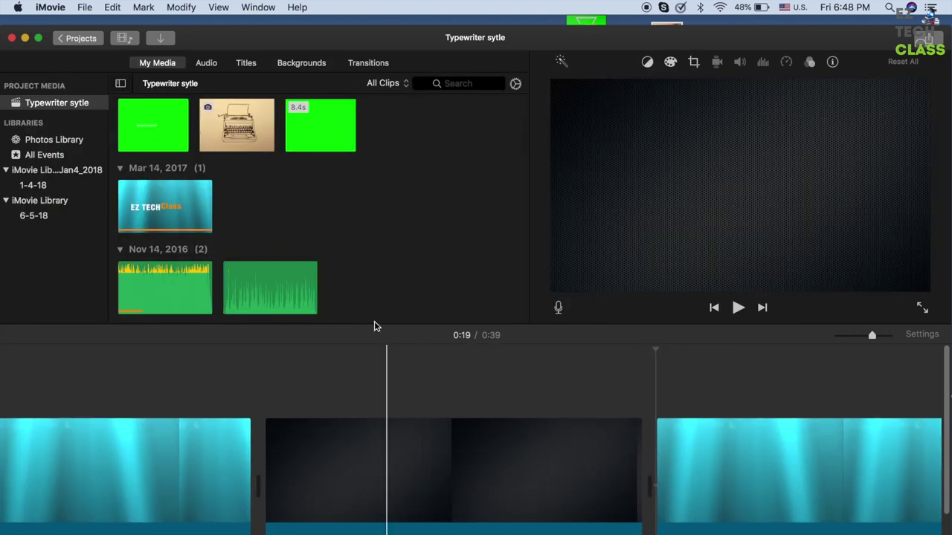
pyautogui.click(322, 134)
pyautogui.moveTo(322, 134); pyautogui.dragTo(301, 383)
pyautogui.moveTo(377, 389); pyautogui.dragTo(340, 383)
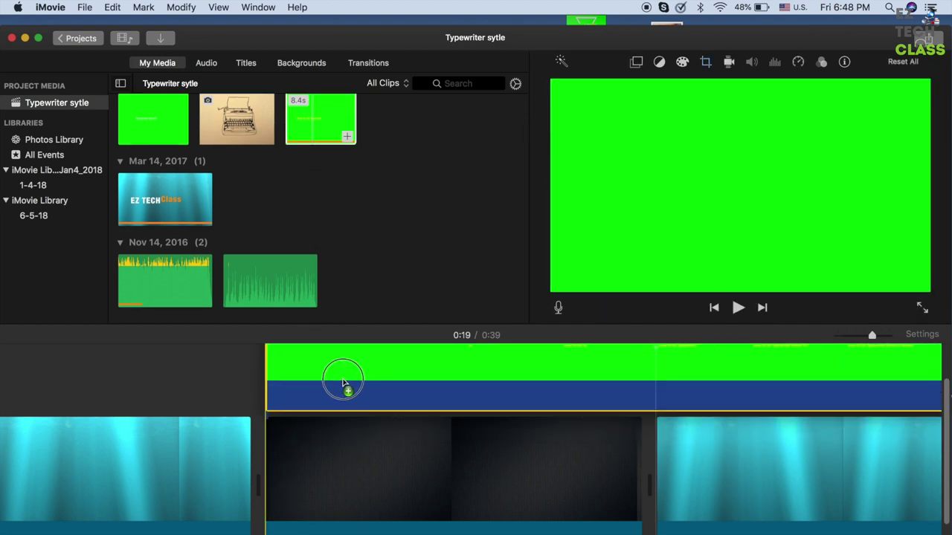
pyautogui.hscroll(5, 544, 457)
pyautogui.click(523, 454)
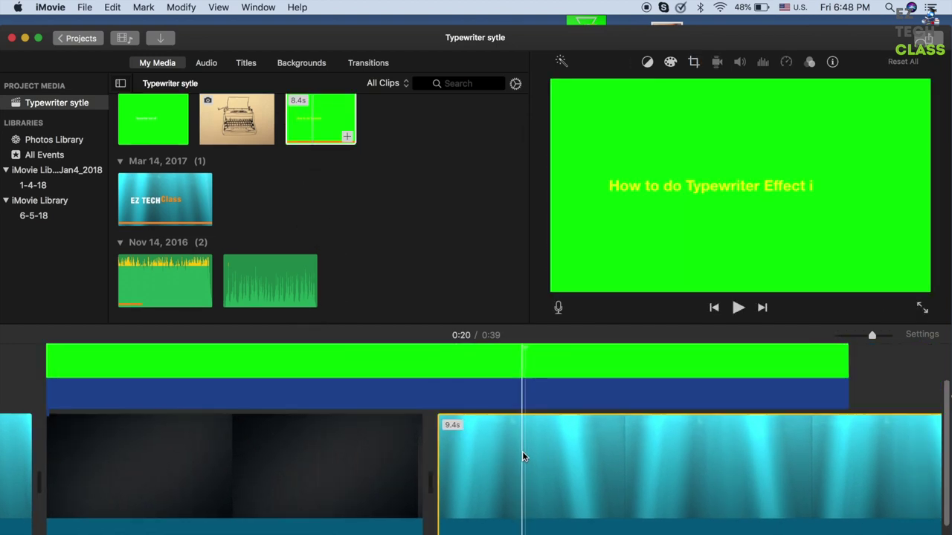
pyautogui.moveTo(419, 472); pyautogui.dragTo(844, 491)
# Step: Set the title clip's video overlay to Green/Blue Screen
pyautogui.click(603, 439)
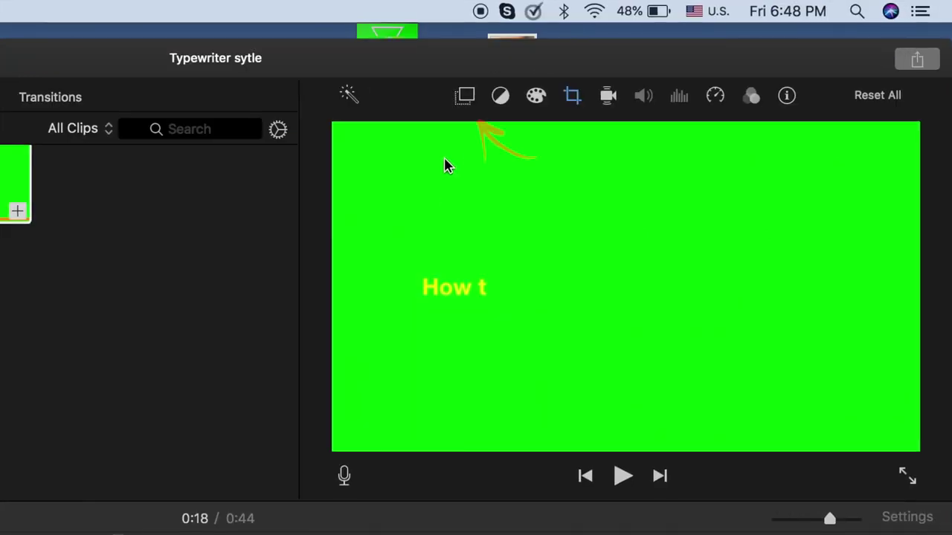
pyautogui.click(636, 65)
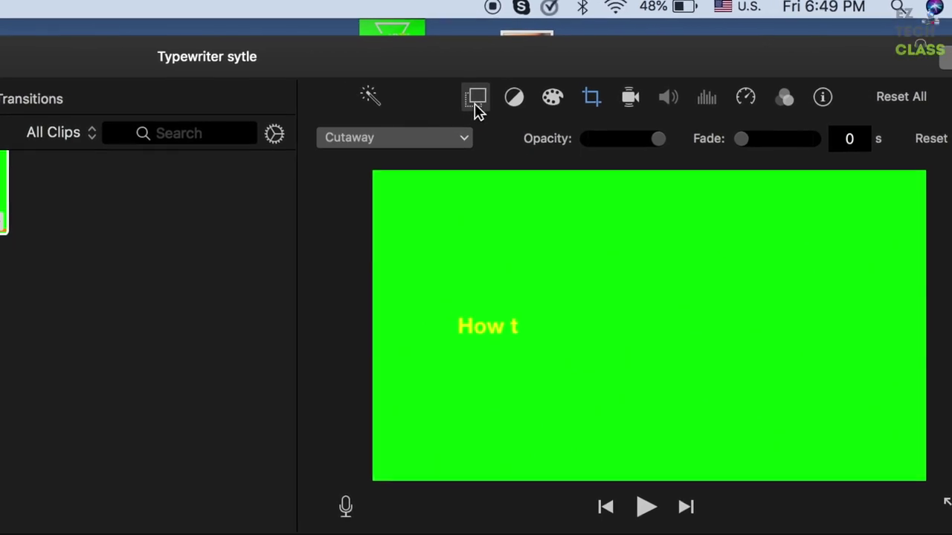
pyautogui.click(428, 136)
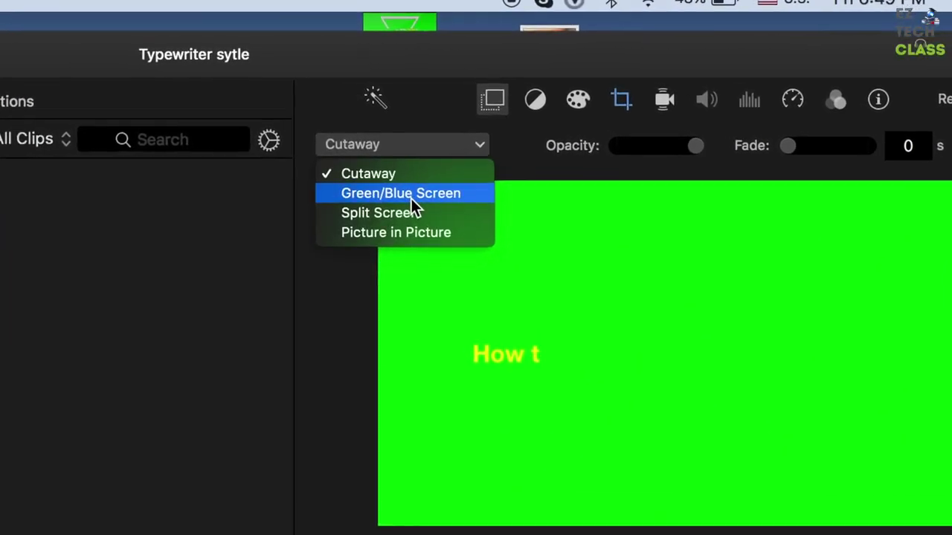
pyautogui.click(408, 195)
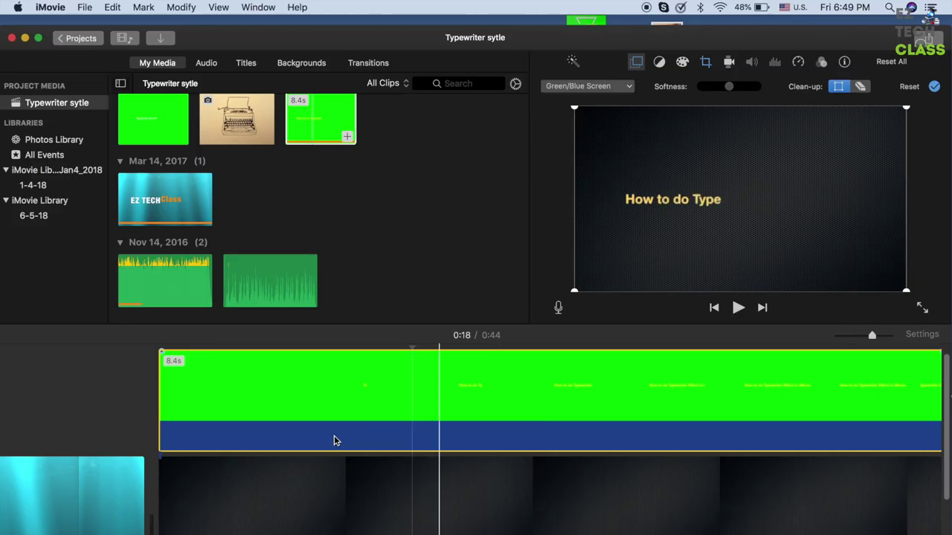
pyautogui.click(409, 374)
# Step: Play the keyed title clip from its start to check its timing
pyautogui.click(159, 409)
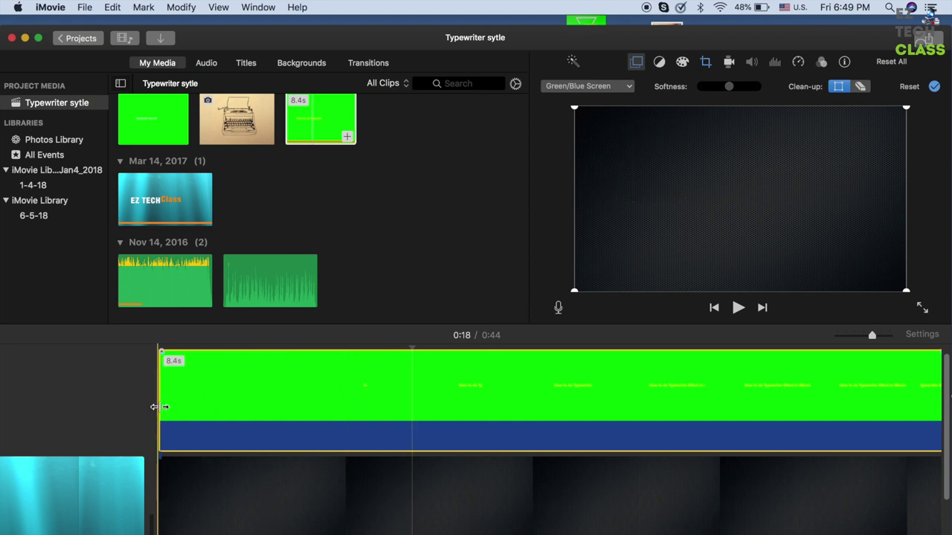
pyautogui.press('space')
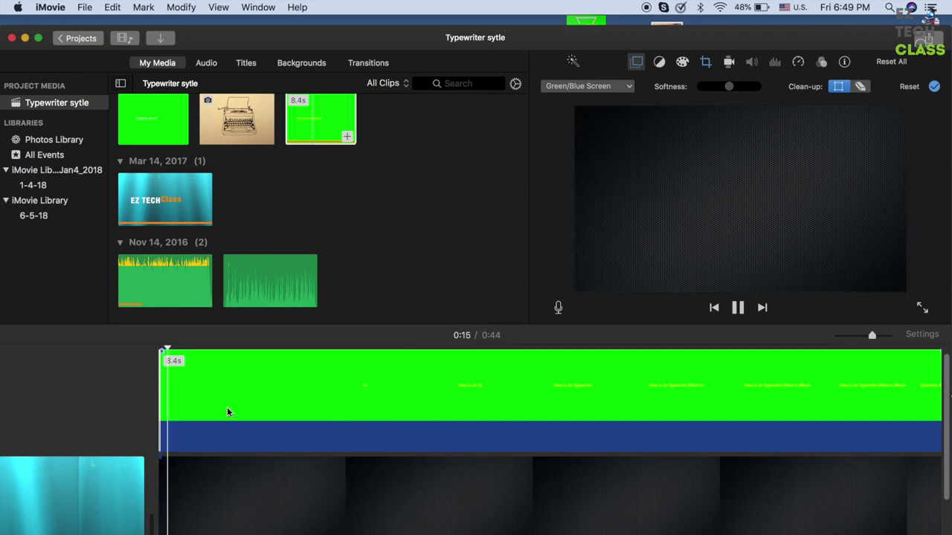
pyautogui.press('space')
pyautogui.click(437, 401)
pyautogui.press('space')
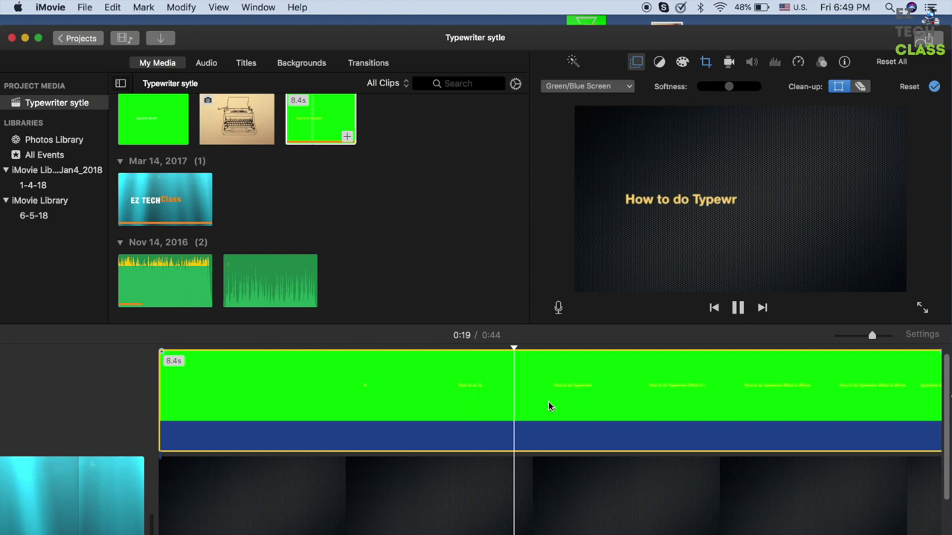
pyautogui.press('space')
pyautogui.hscroll(3, 548, 401)
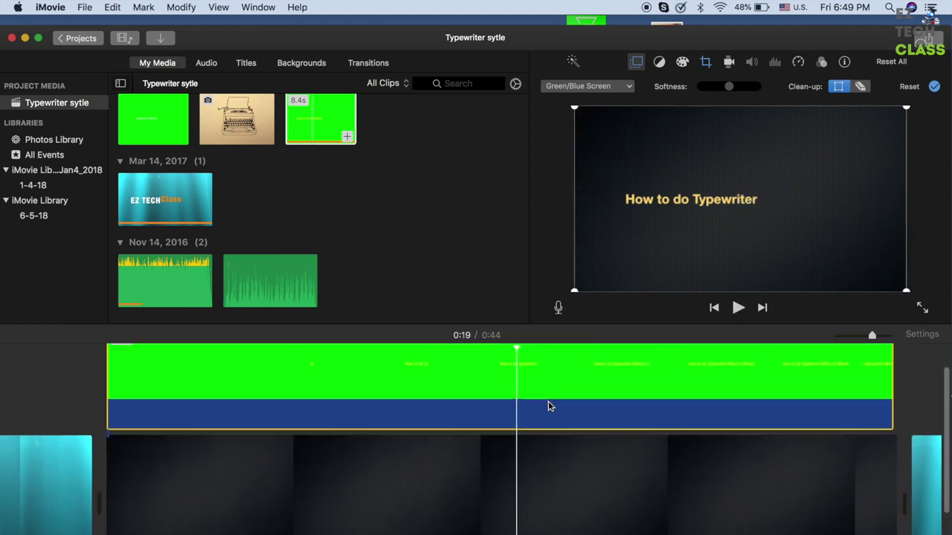
# Step: Park the playhead at the point where the title's typing begins
pyautogui.click(121, 384)
pyautogui.click(166, 387)
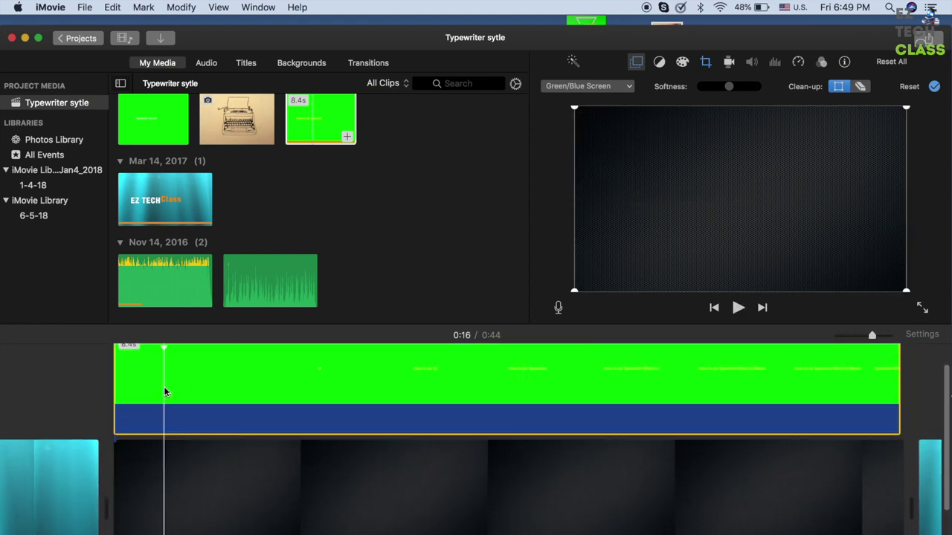
pyautogui.press('space')
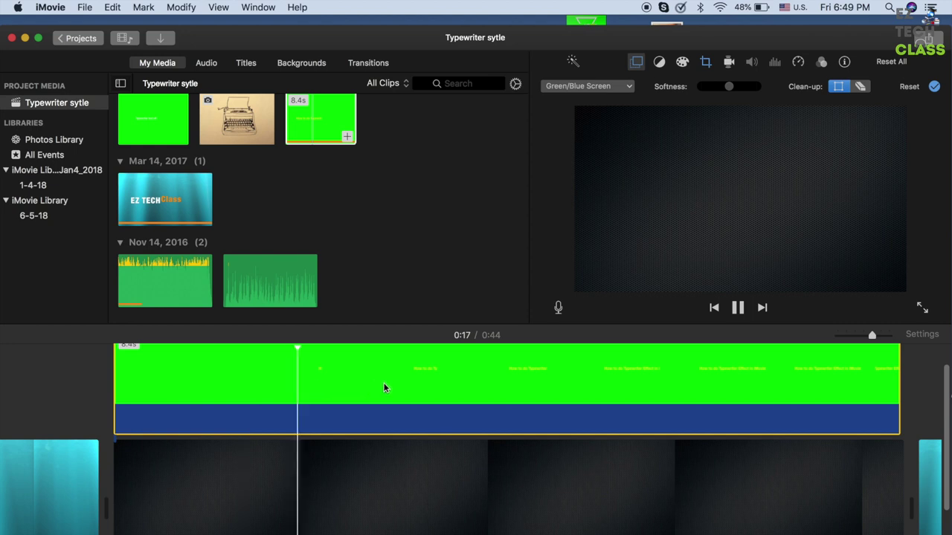
pyautogui.click(290, 378)
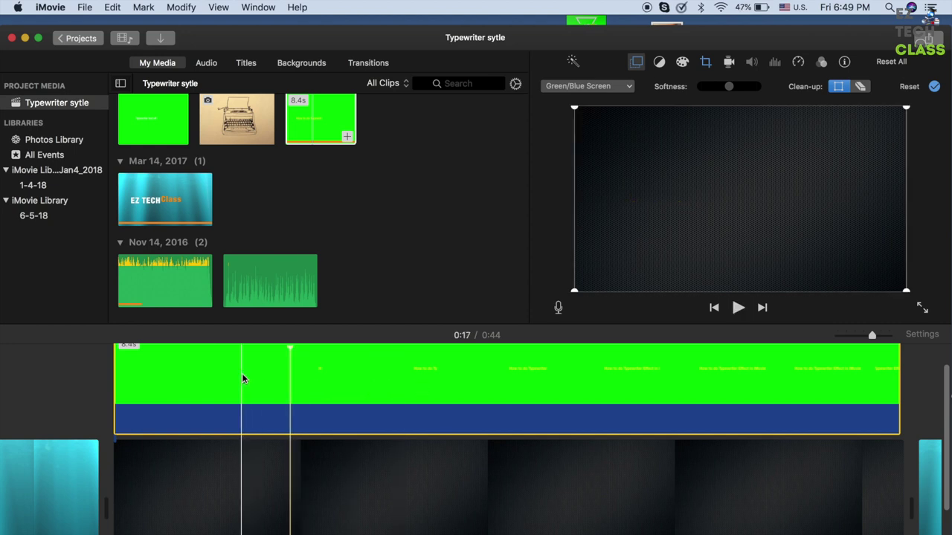
pyautogui.click(284, 381)
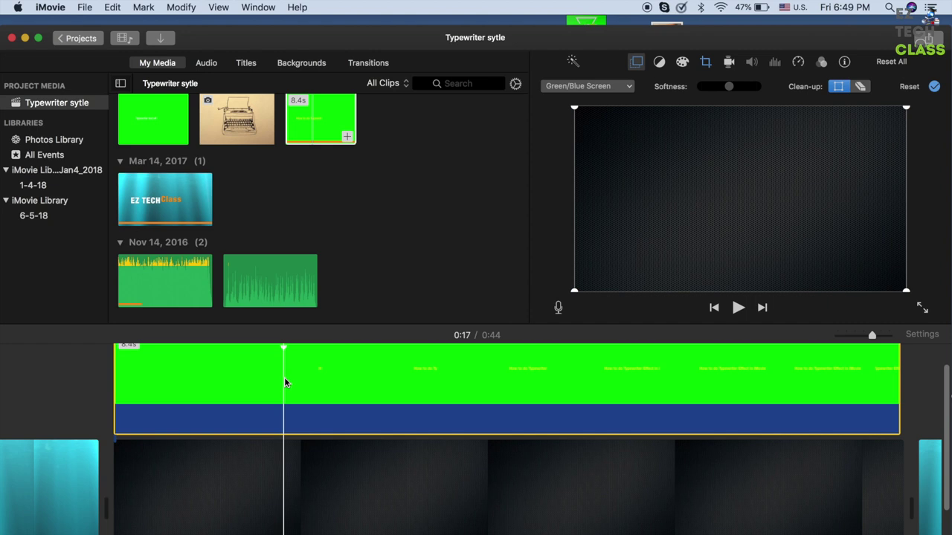
# Step: Split off and delete the blank opening, slide the title to the dark clip's start, and preview
pyautogui.press('super+b')
pyautogui.click(243, 378)
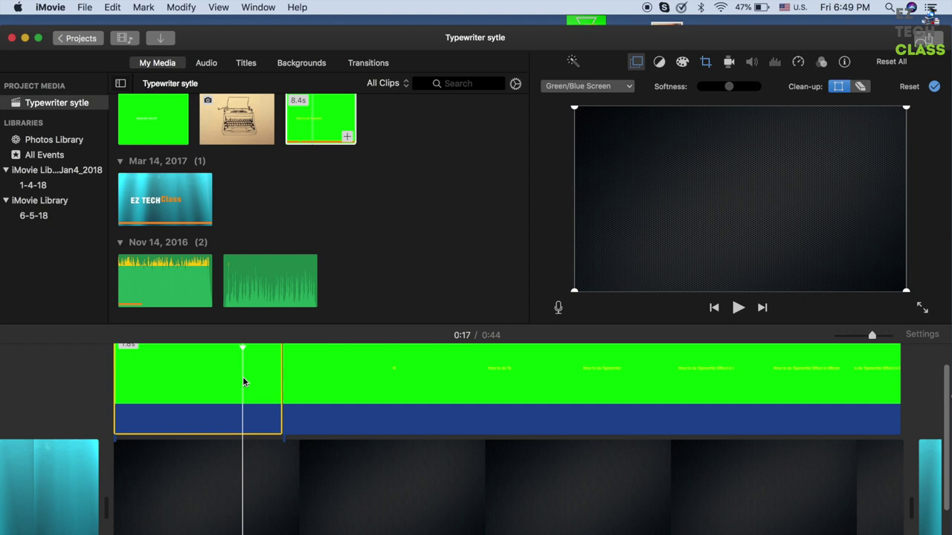
pyautogui.press('Delete')
pyautogui.moveTo(398, 381); pyautogui.dragTo(233, 382)
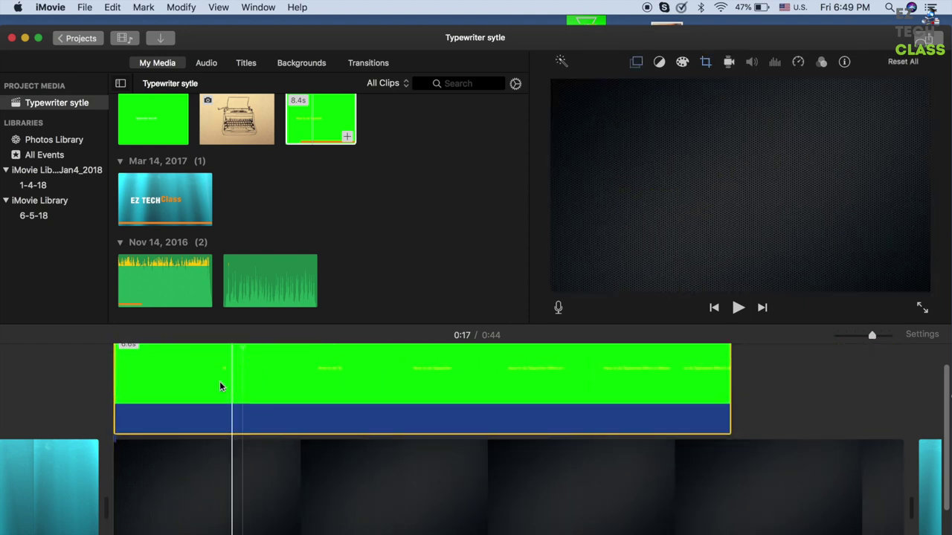
pyautogui.click(110, 378)
pyautogui.press('space')
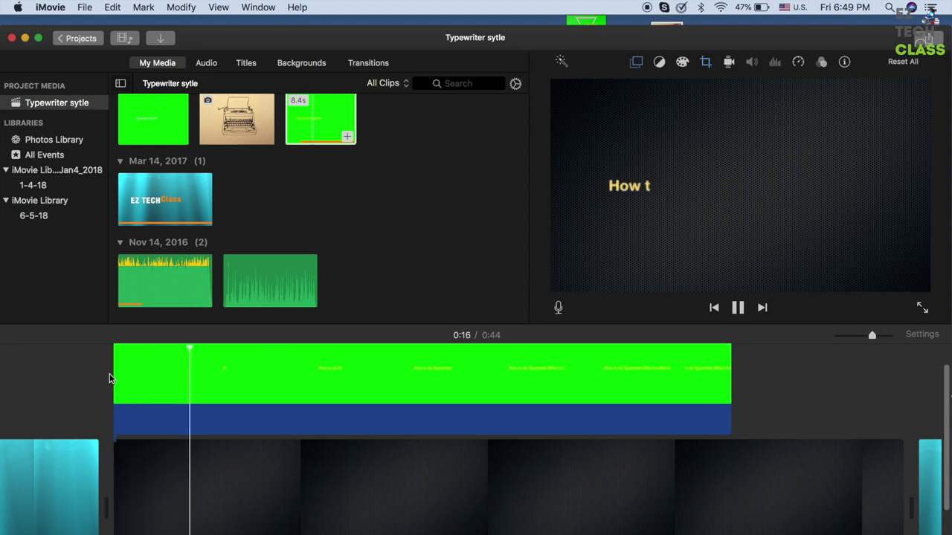
pyautogui.click(288, 418)
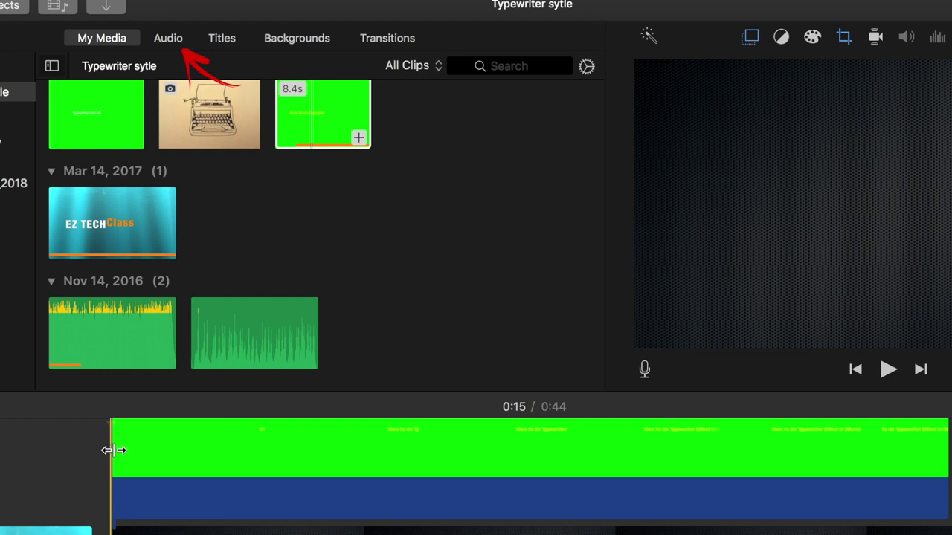
# Step: Search the iMovie sound effects for 'type'
pyautogui.click(174, 37)
pyautogui.click(605, 67)
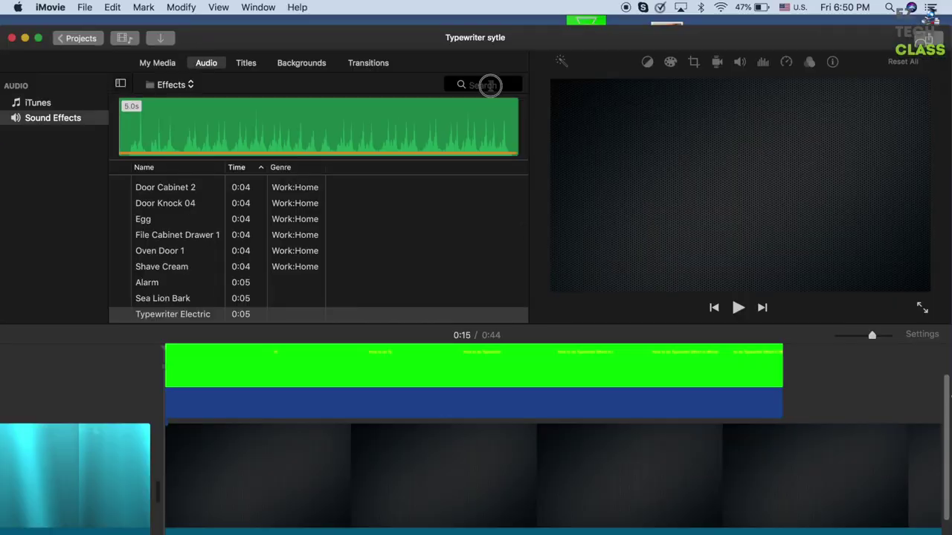
pyautogui.write('type')
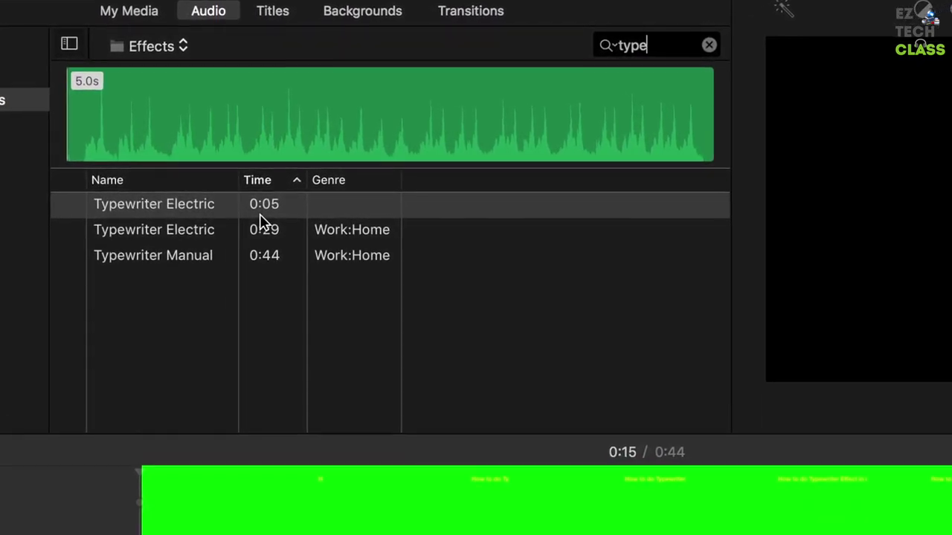
# Step: Audition both Typewriter Electric sounds and Typewriter Manual, then drag Typewriter Manual into the timeline
pyautogui.click(232, 208)
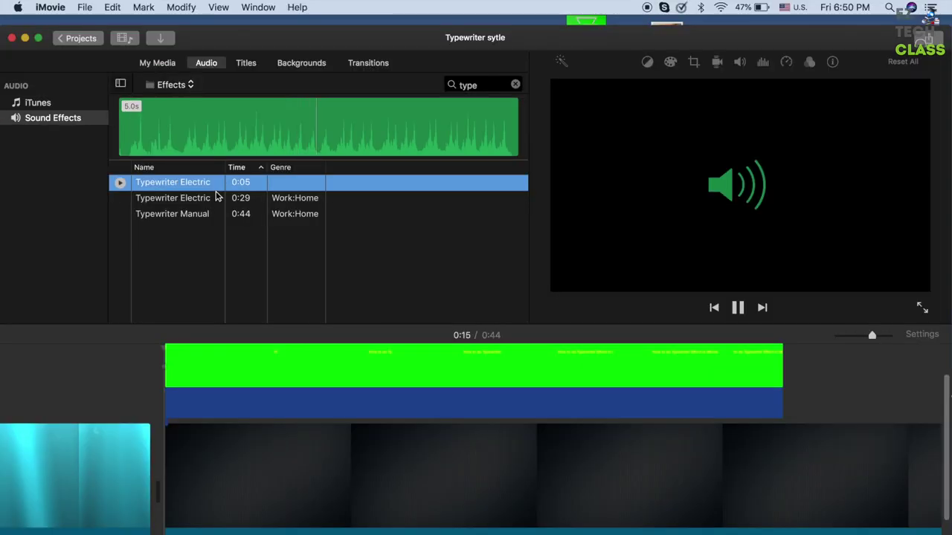
pyautogui.click(218, 237)
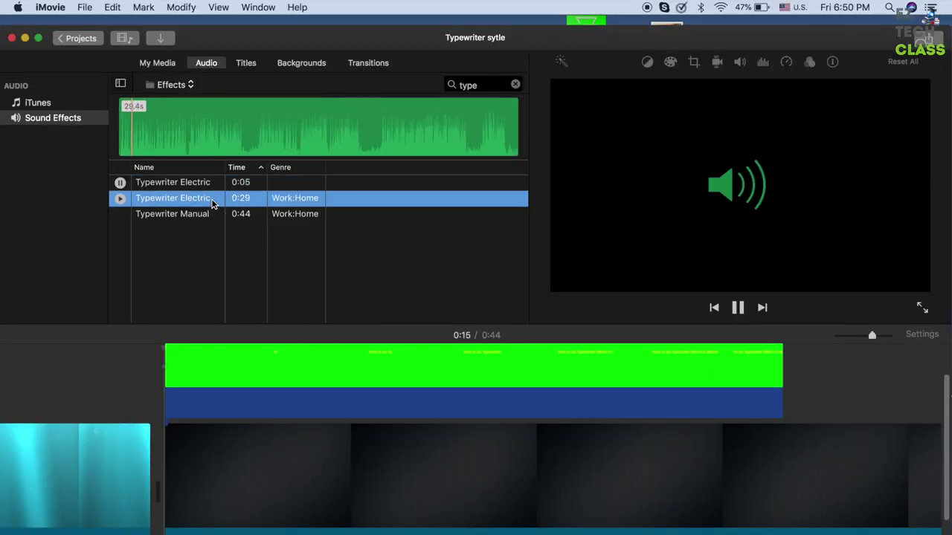
pyautogui.click(205, 215)
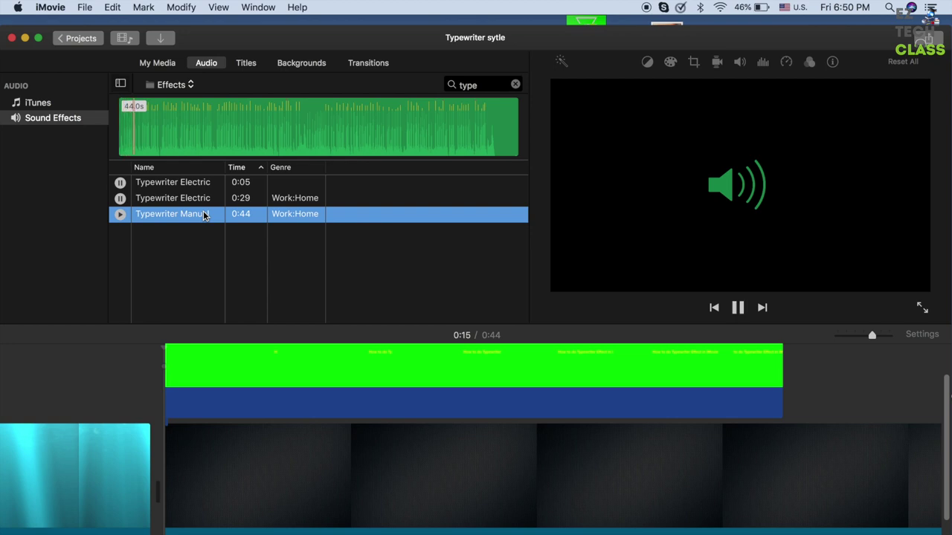
pyautogui.moveTo(187, 219); pyautogui.dragTo(378, 457)
# Step: Delete the leftover short dark clip piece from the timeline
pyautogui.hscroll(5, 379, 457)
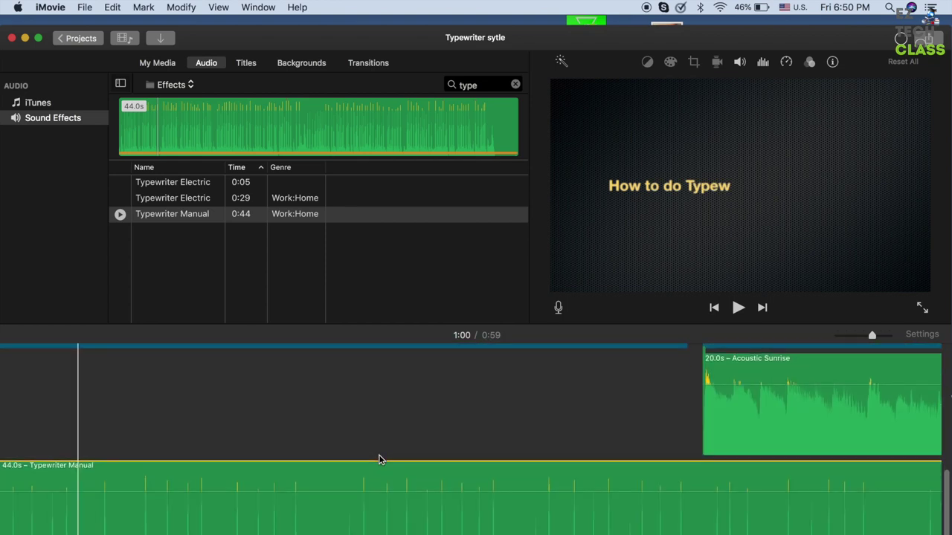
pyautogui.scroll(5, 547, 437)
pyautogui.click(506, 489)
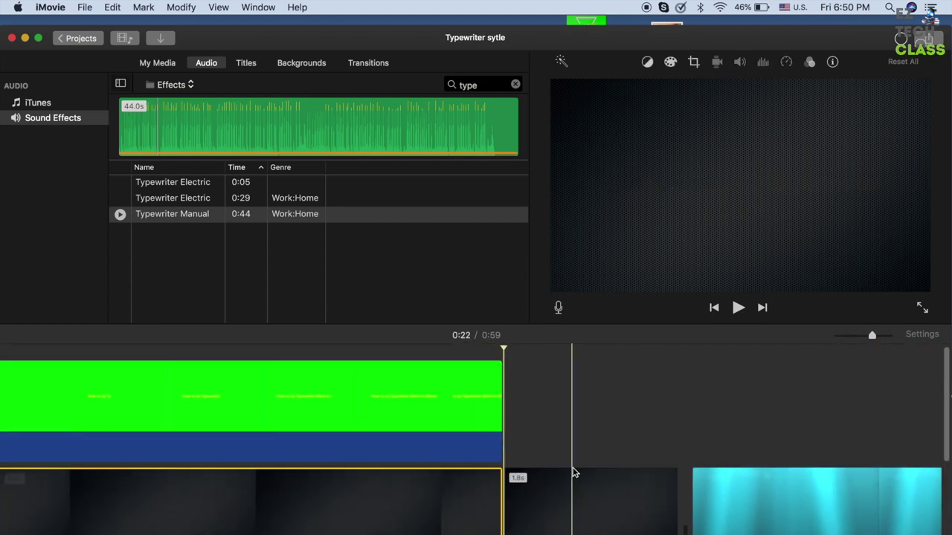
pyautogui.scroll(-5, 573, 472)
pyautogui.click(586, 400)
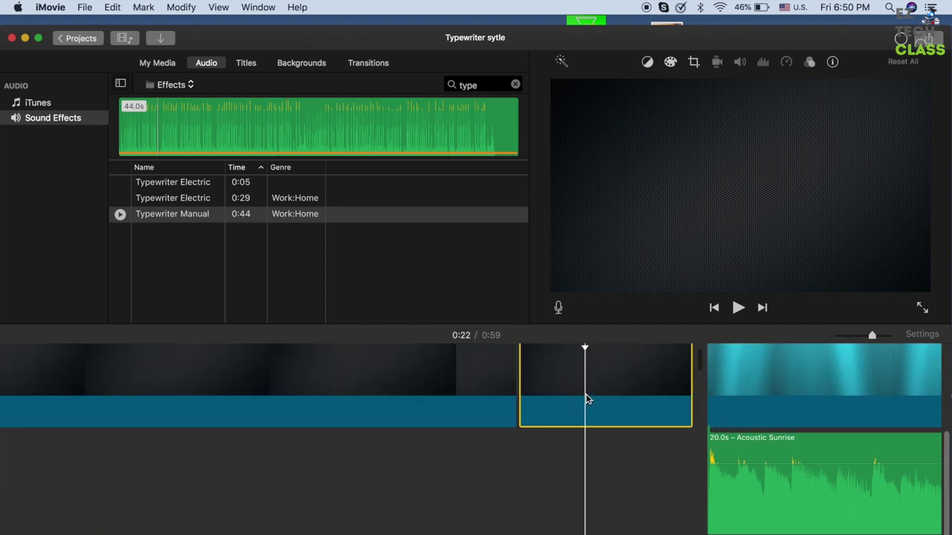
pyautogui.press('Delete')
# Step: Trim the Typewriter Manual sound to 6.6 s by deleting its excess 37.4 s, preview, and return to My Media
pyautogui.scroll(-2, 501, 480)
pyautogui.press('super+b')
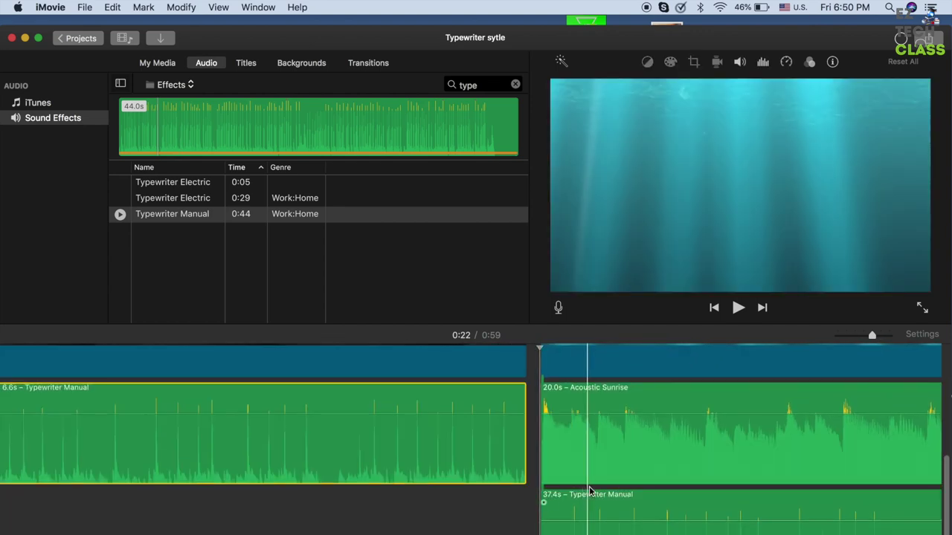
pyautogui.press('Delete')
pyautogui.scroll(5, 330, 422)
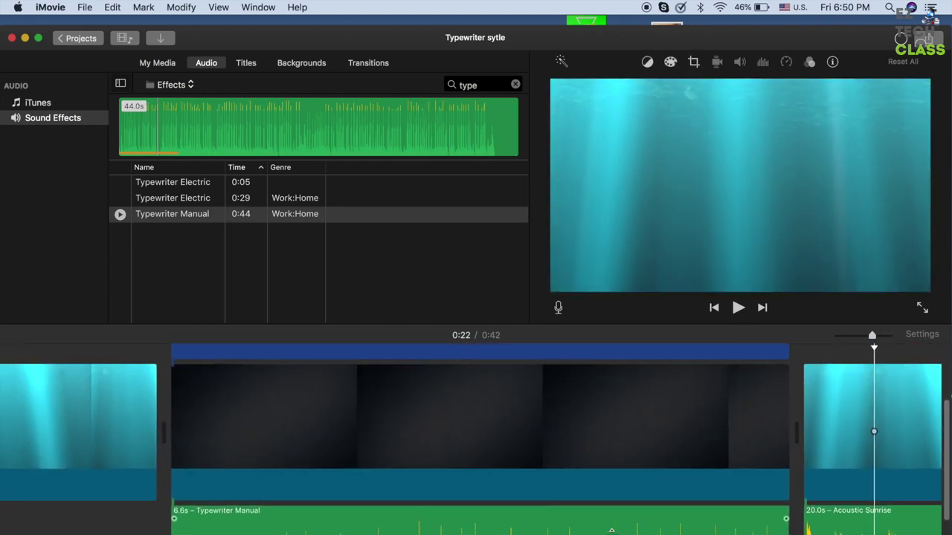
pyautogui.click(235, 395)
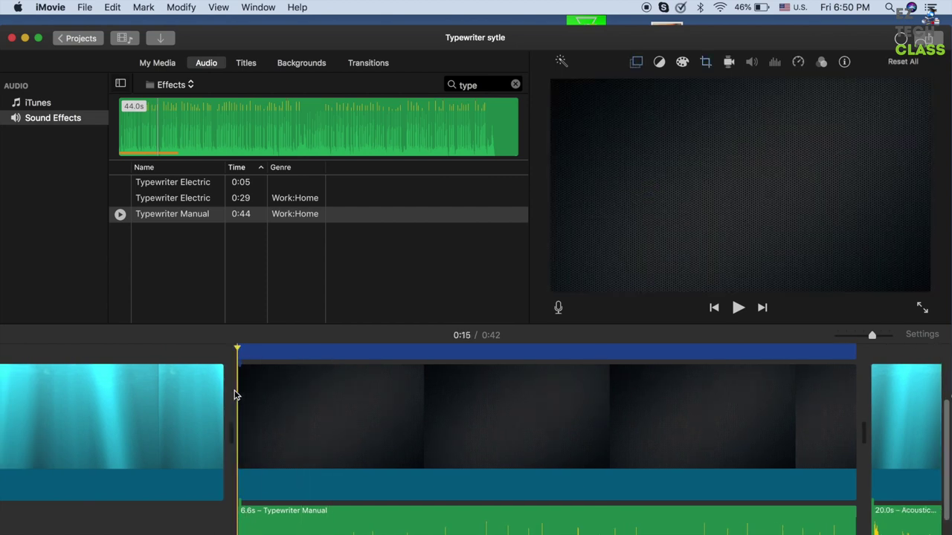
pyautogui.press('space')
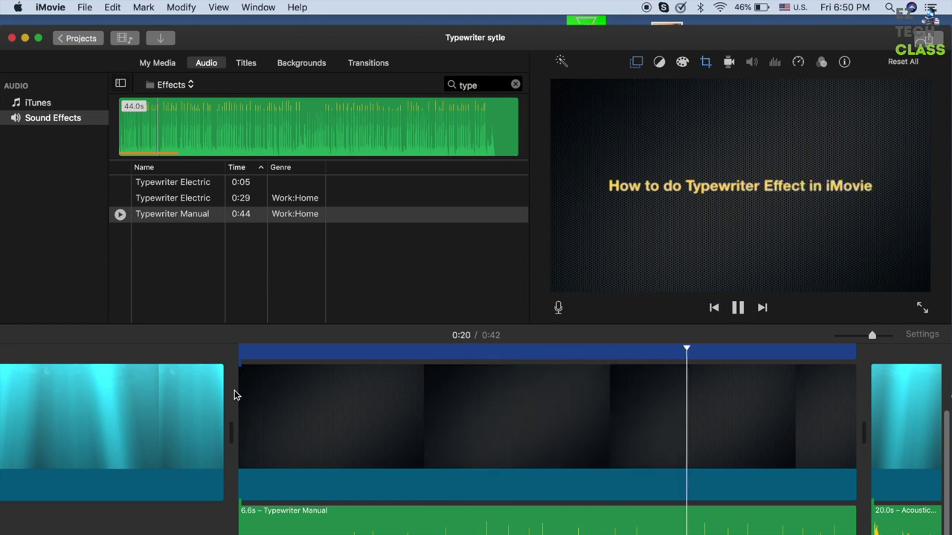
pyautogui.press('space')
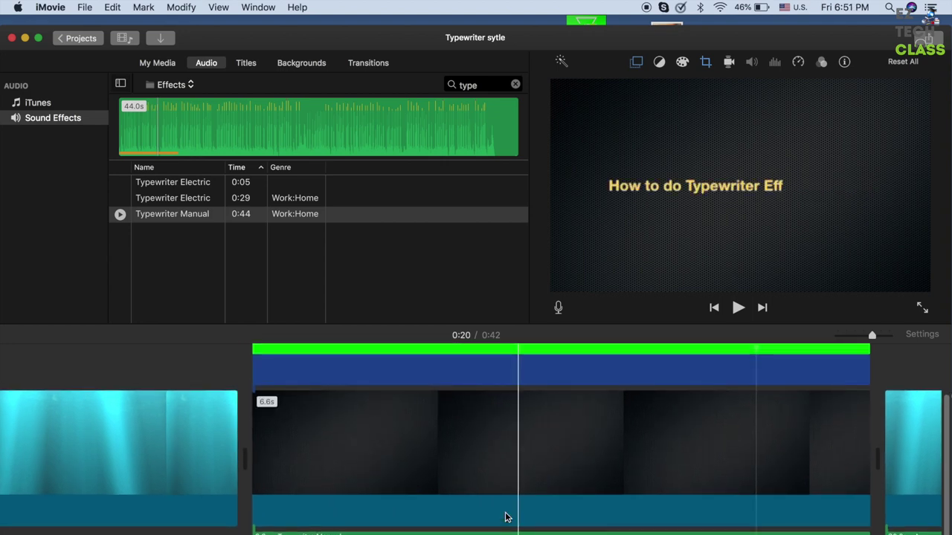
pyautogui.click(393, 453)
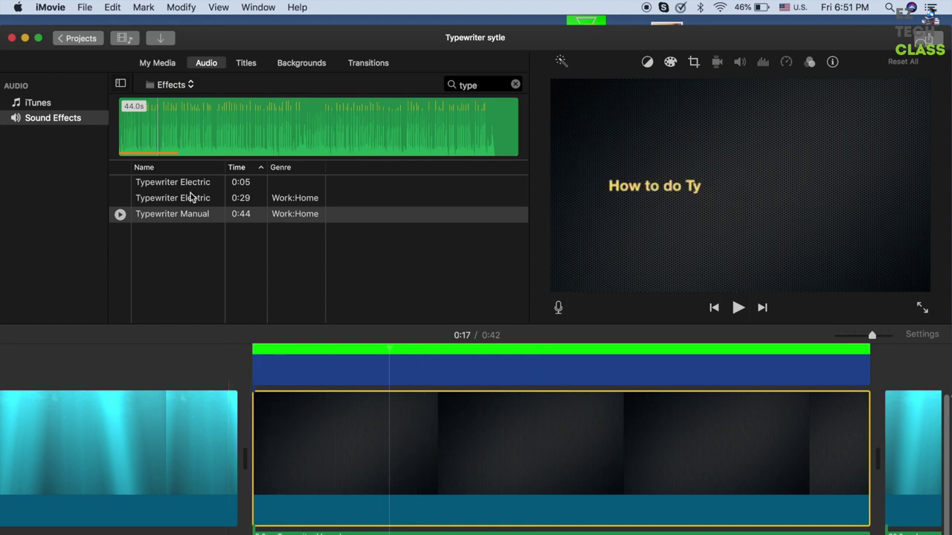
pyautogui.click(161, 64)
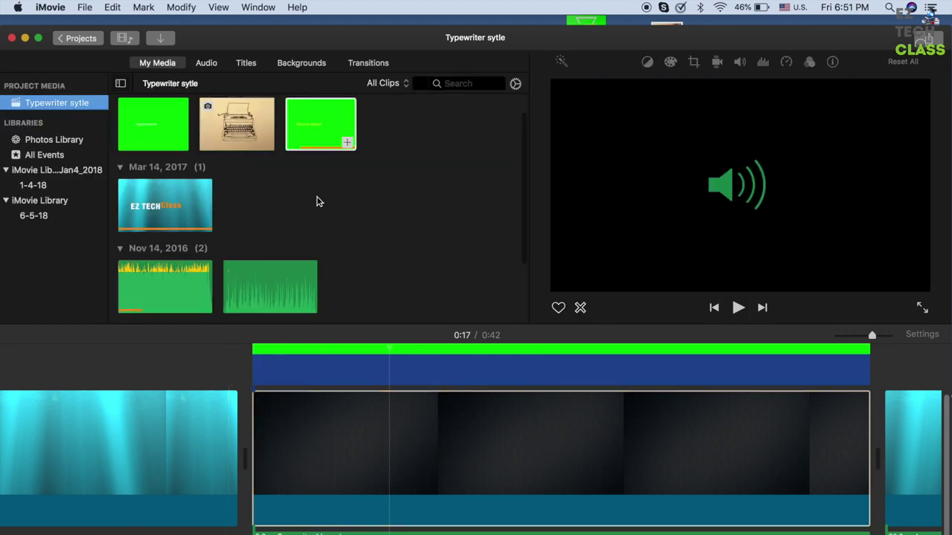
# Step: Add the typewriter drawing from the project media to the timeline after the cyan clip
pyautogui.click(240, 119)
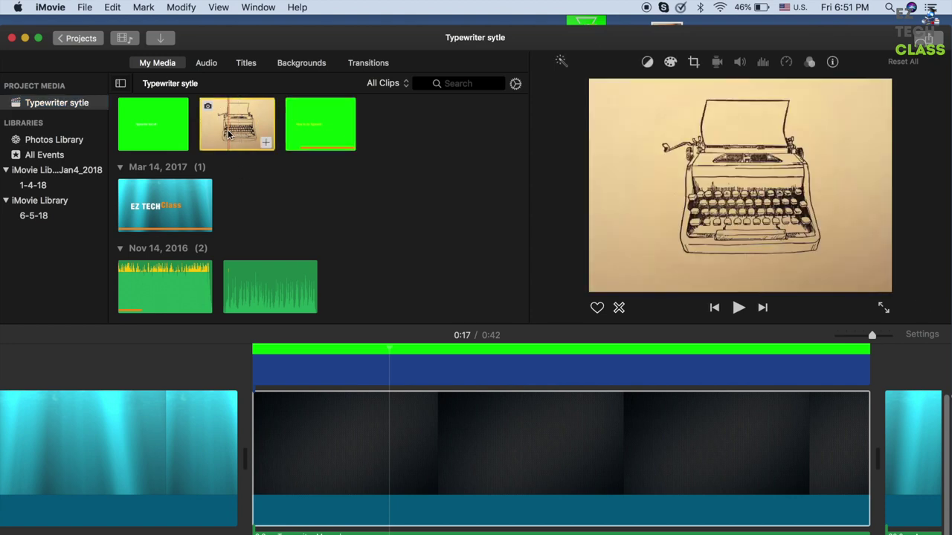
pyautogui.click(246, 354)
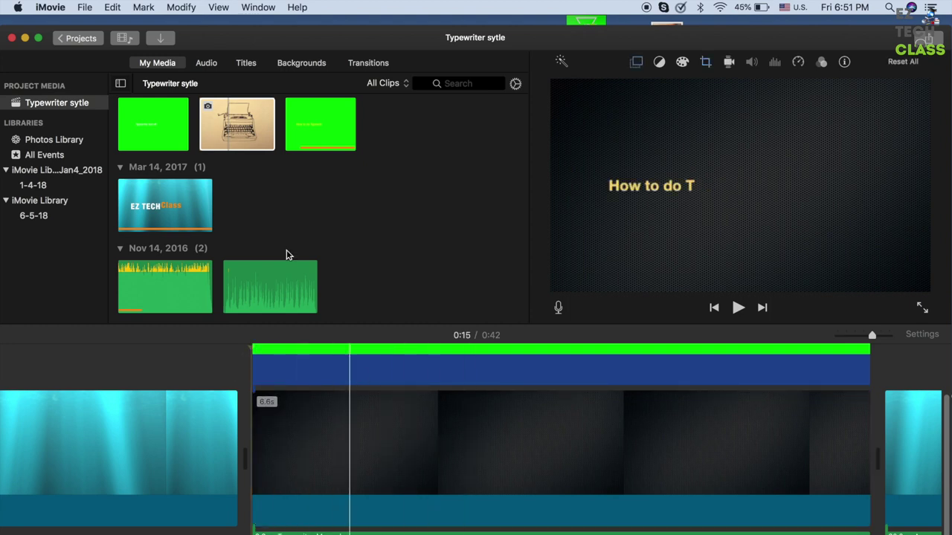
pyautogui.click(246, 119)
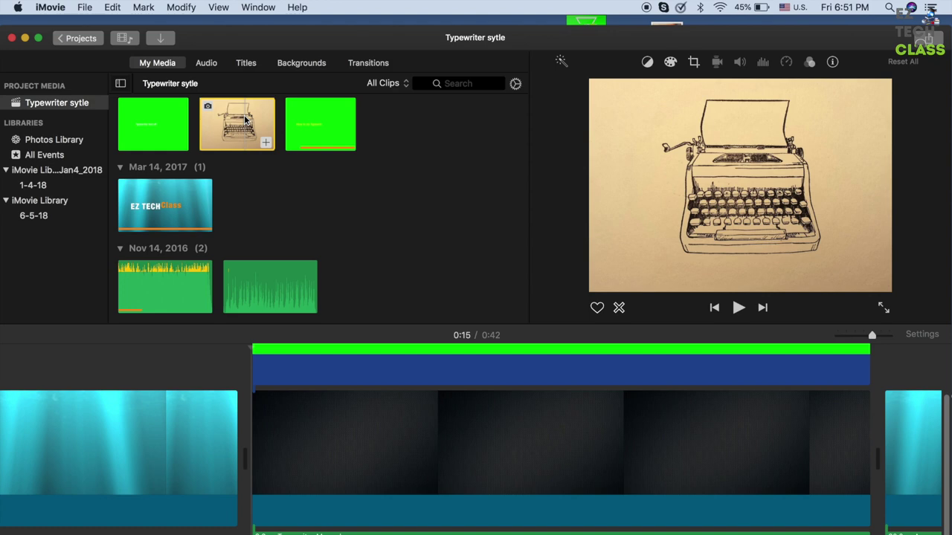
pyautogui.moveTo(245, 119); pyautogui.dragTo(261, 455)
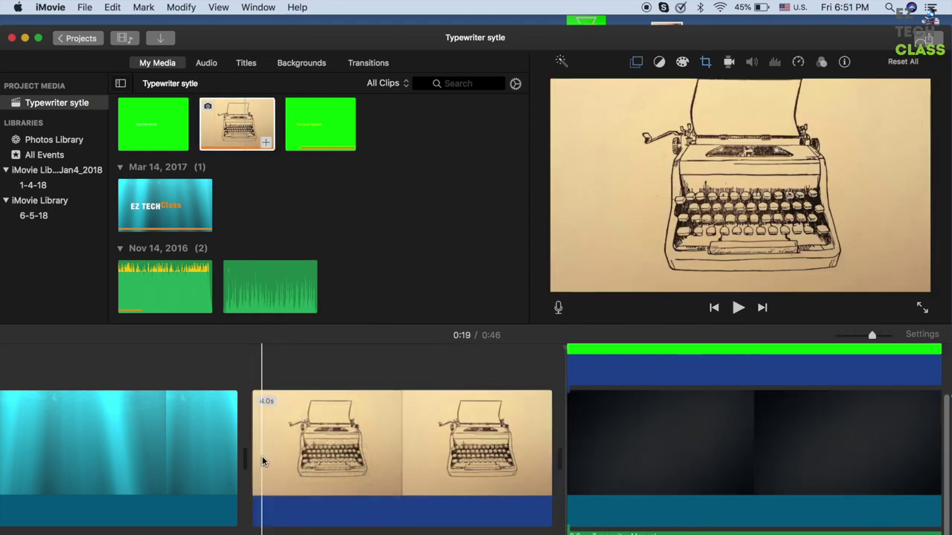
# Step: Move the green title above the drawing, lengthen the drawing, and put the Typewriter Manual sound beneath it
pyautogui.moveTo(668, 394); pyautogui.dragTo(347, 397)
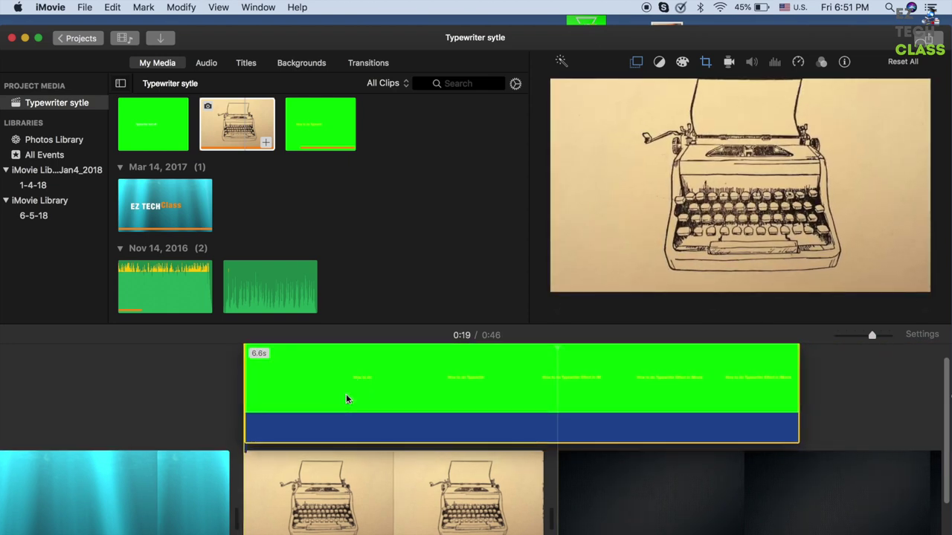
pyautogui.moveTo(542, 513); pyautogui.dragTo(742, 513)
pyautogui.scroll(-3, 743, 514)
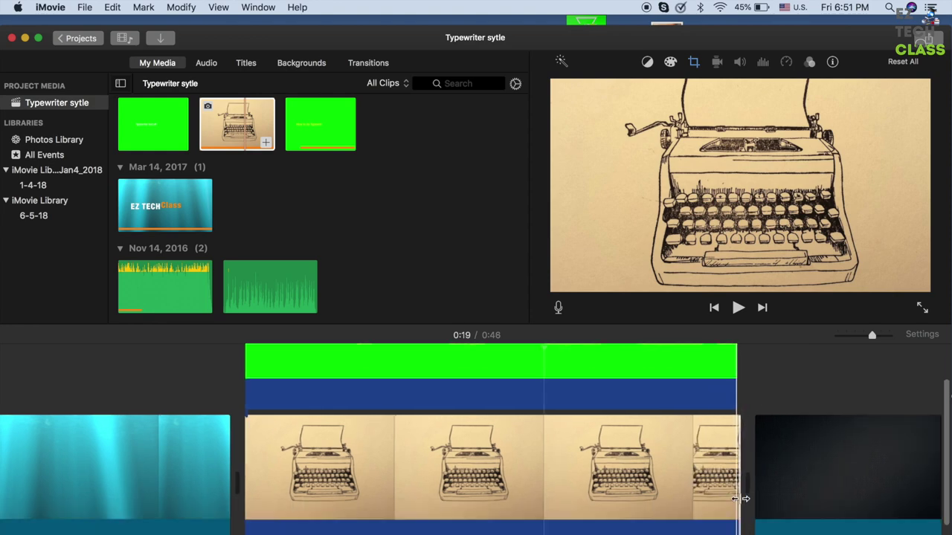
pyautogui.moveTo(808, 525); pyautogui.dragTo(361, 527)
# Step: Delete the dark 6.6 s background clip and play the title over the typewriter drawing
pyautogui.scroll(2, 795, 434)
pyautogui.hscroll(2, 795, 434)
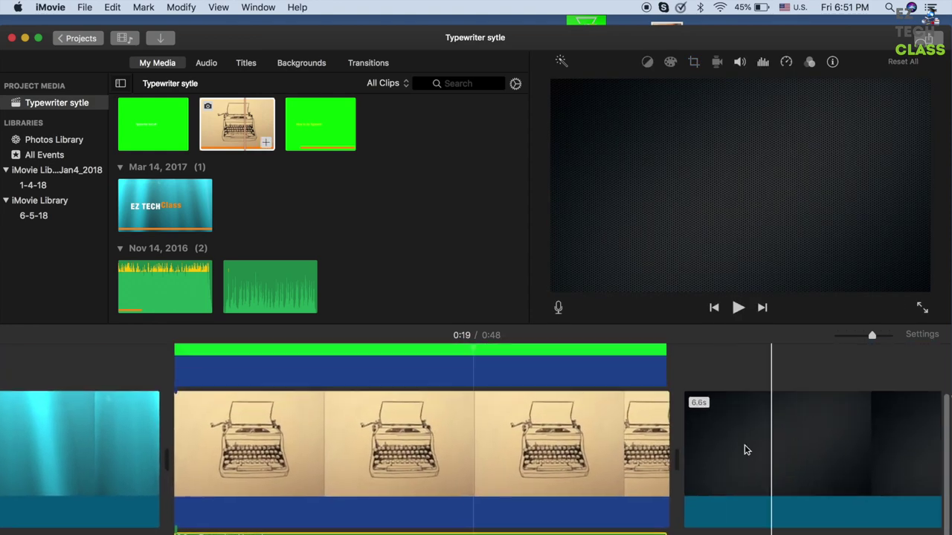
pyautogui.click(734, 453)
pyautogui.press('Delete')
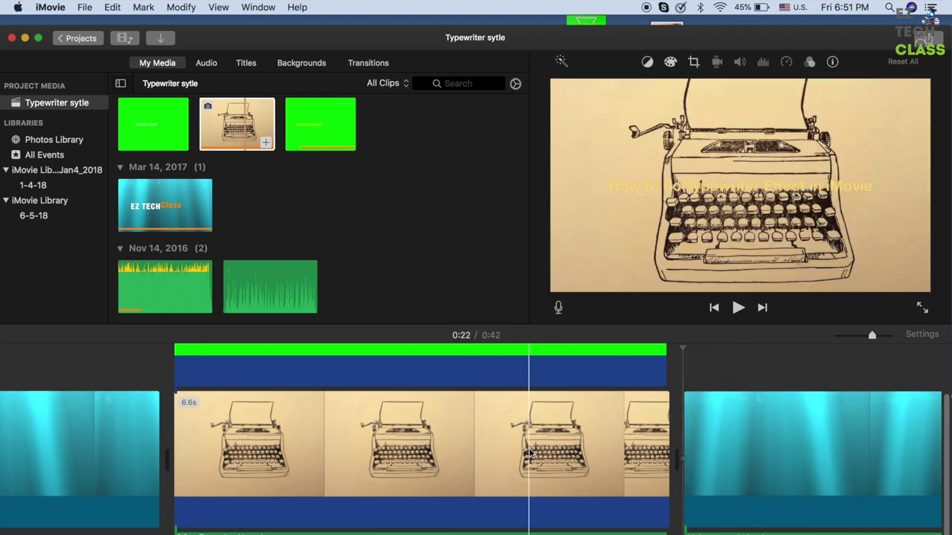
pyautogui.hscroll(-2, 254, 349)
pyautogui.scroll(1, 255, 349)
pyautogui.click(233, 373)
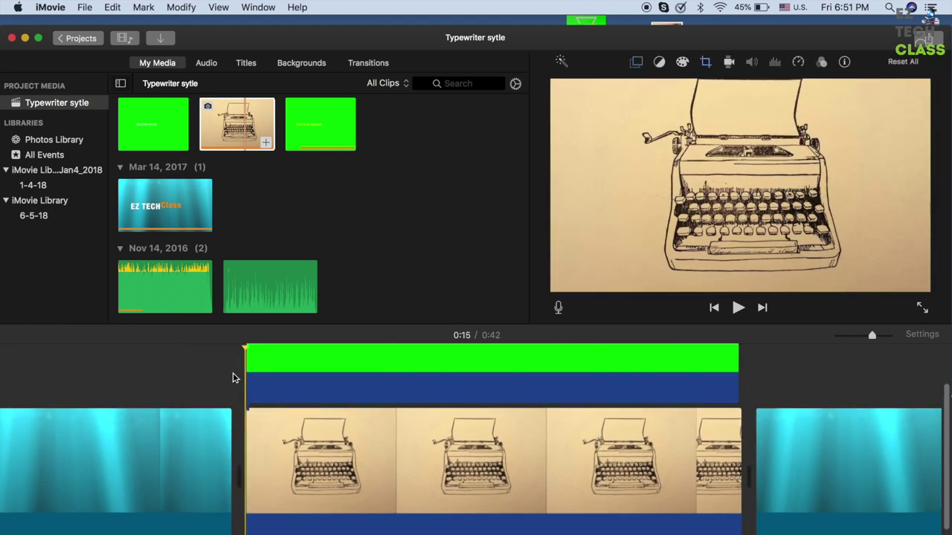
pyautogui.press('space')
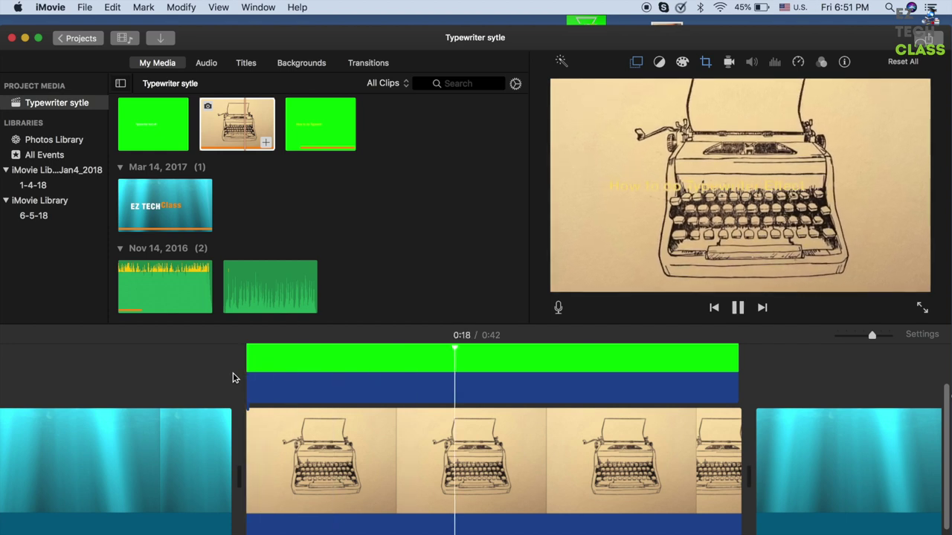
pyautogui.click(497, 474)
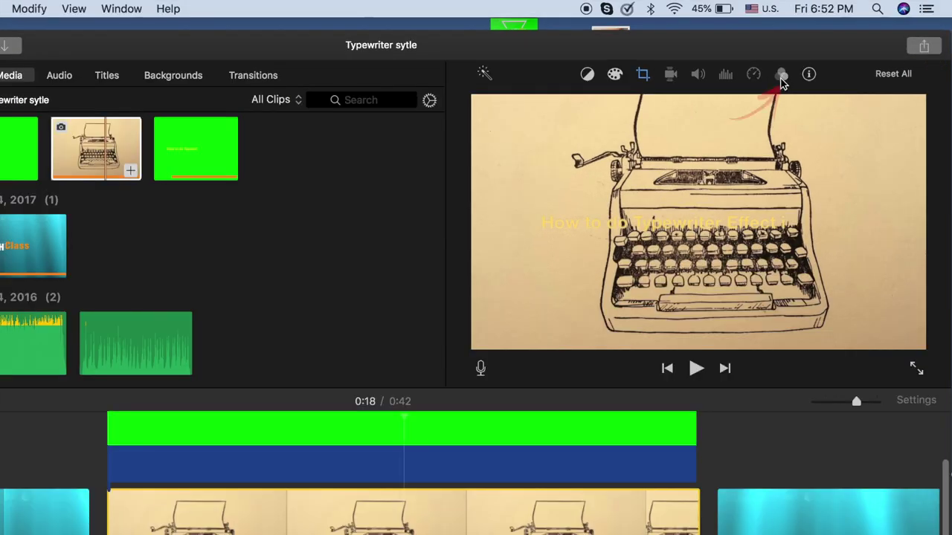
# Step: Apply the Black & White clip filter to the drawing, then switch it to Silent Era
pyautogui.click(810, 63)
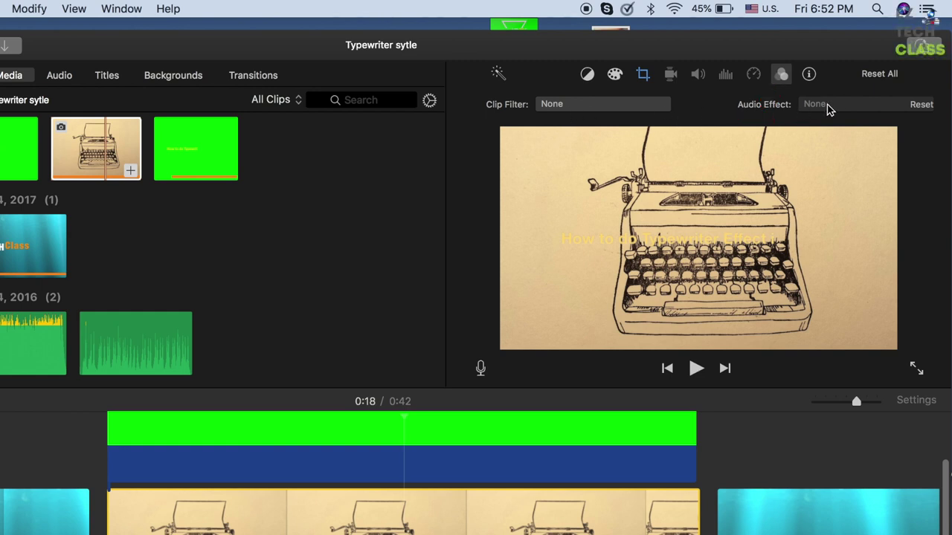
pyautogui.click(599, 106)
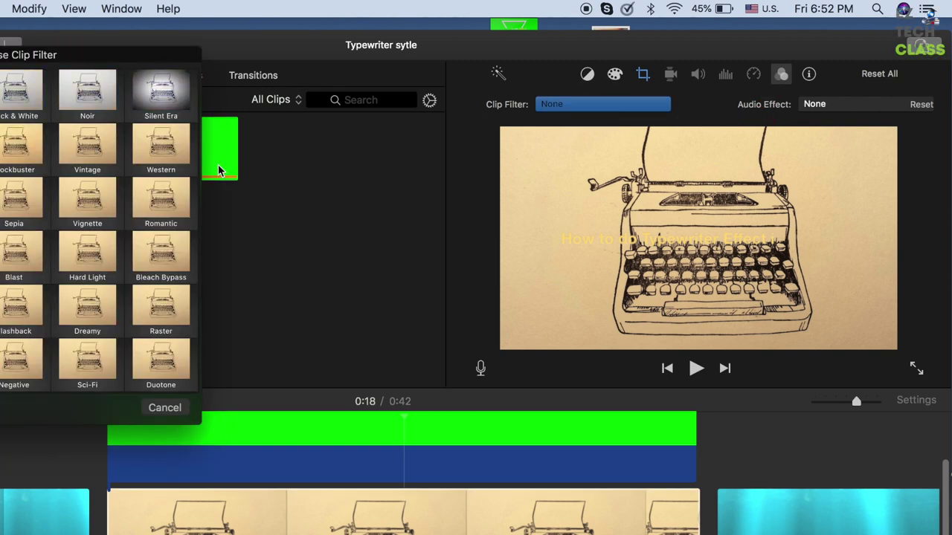
pyautogui.click(21, 93)
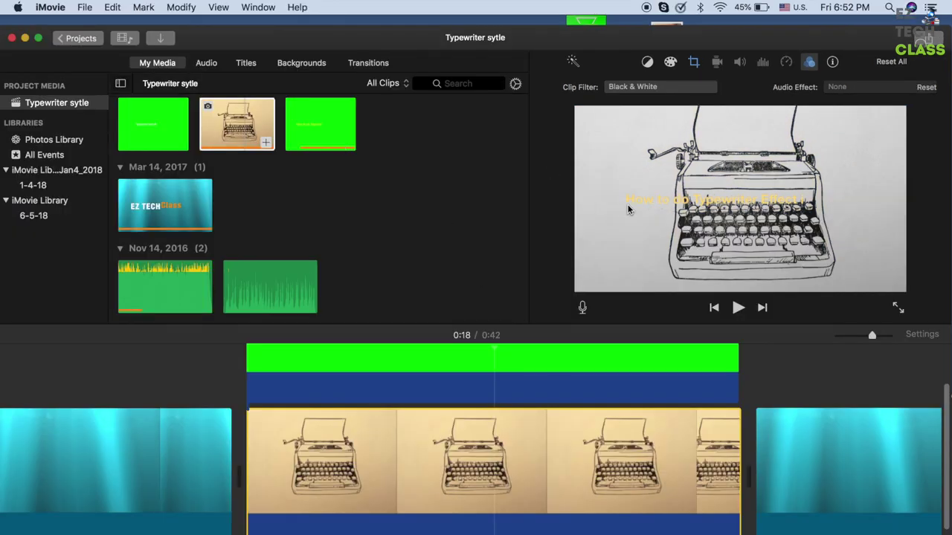
pyautogui.click(678, 90)
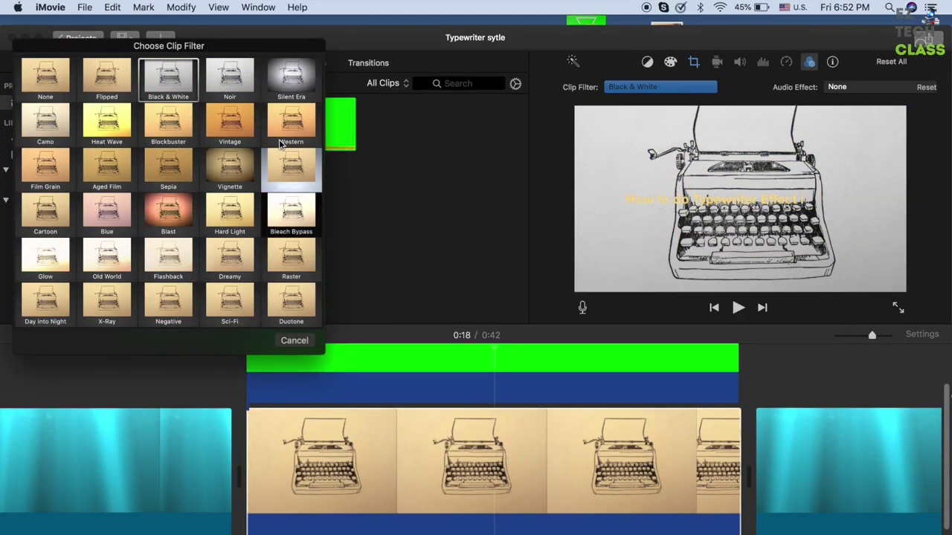
pyautogui.click(300, 81)
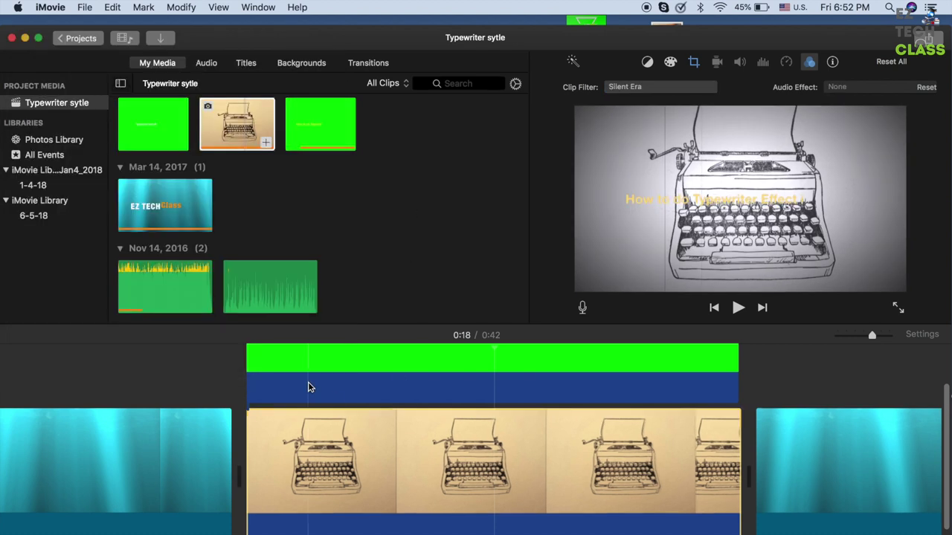
# Step: Play the sequence from the title's start, then bring Keynote to the front
pyautogui.click(237, 393)
pyautogui.press('space')
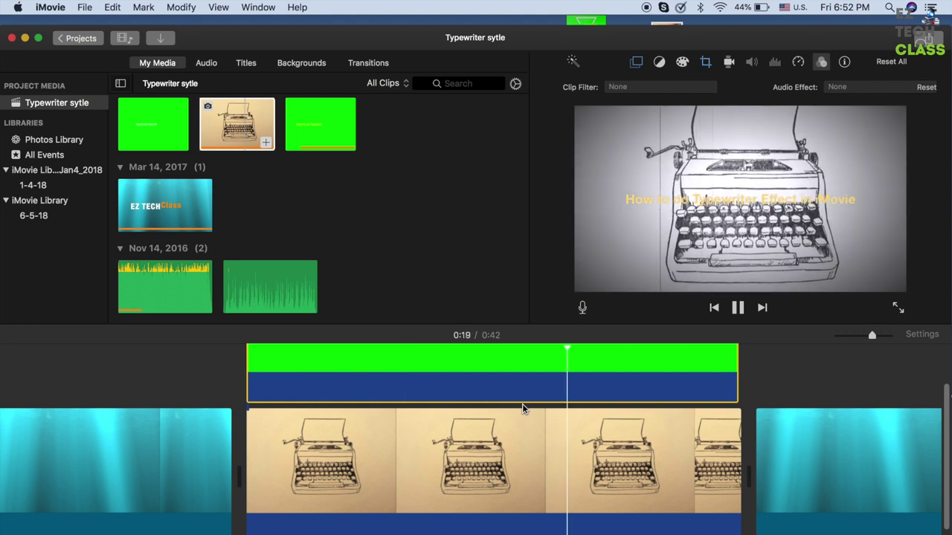
pyautogui.click(476, 399)
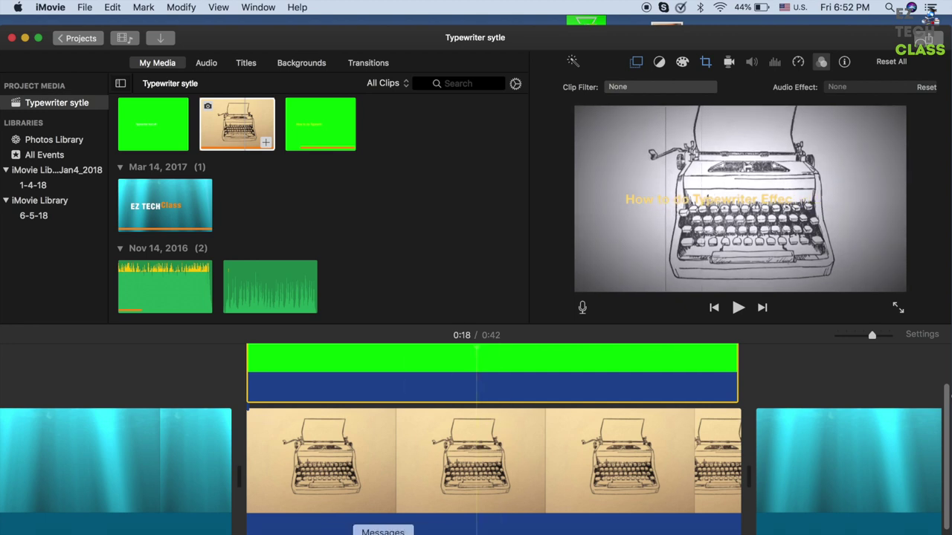
pyautogui.click(519, 533)
# Step: Select the whole title line 'How to do Typewriter Effect in iMovie' and colour it orange
pyautogui.doubleClick(397, 335)
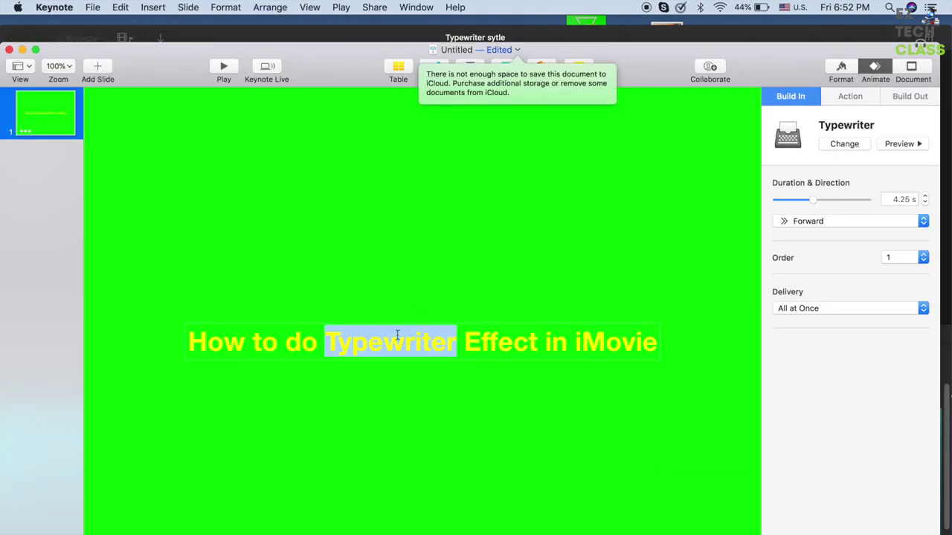
pyautogui.moveTo(187, 336); pyautogui.dragTo(652, 345)
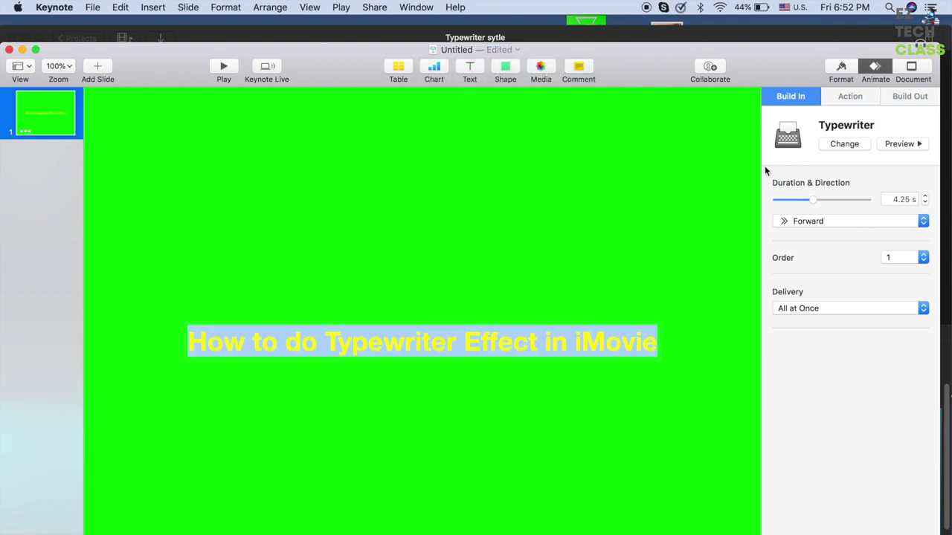
pyautogui.click(843, 71)
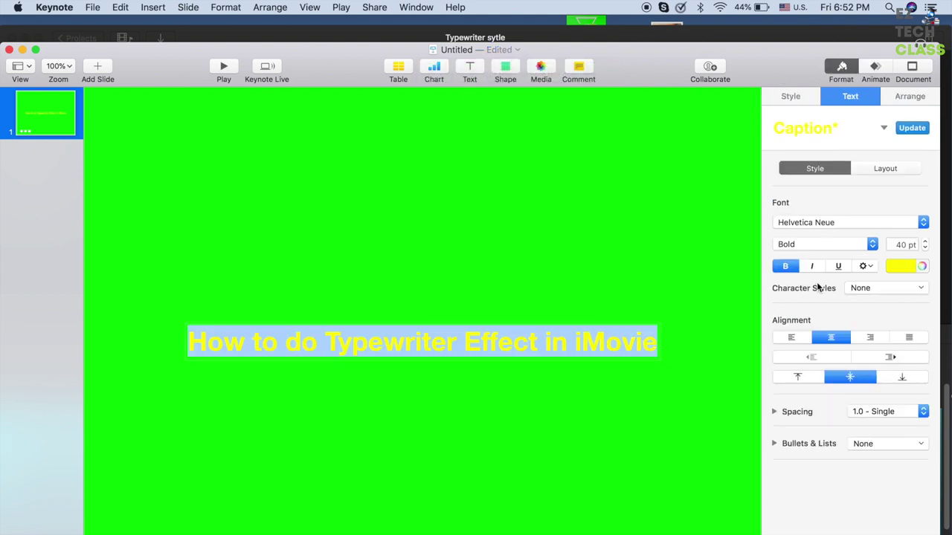
pyautogui.click(922, 265)
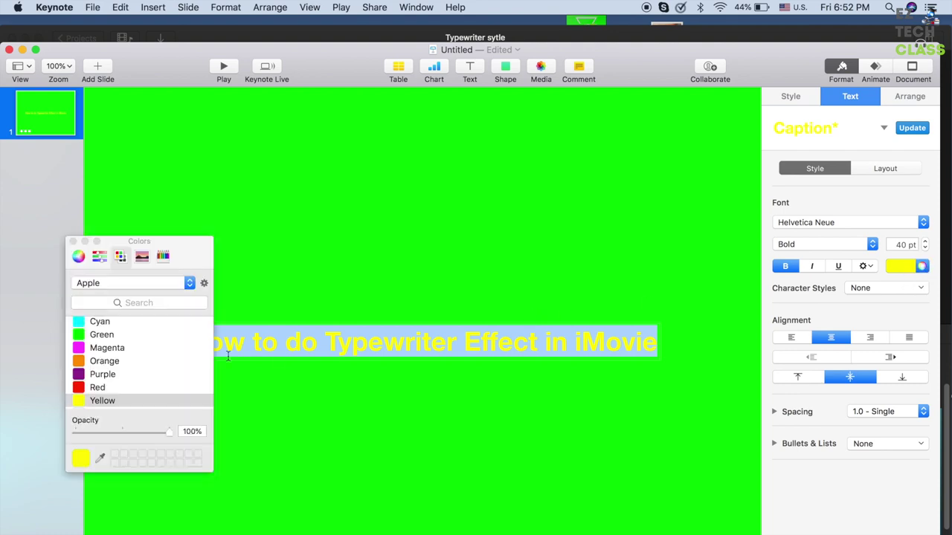
pyautogui.click(104, 357)
# Step: Export the slide as a QuickTime movie named Typewriter_effect_intro_3
pyautogui.click(72, 242)
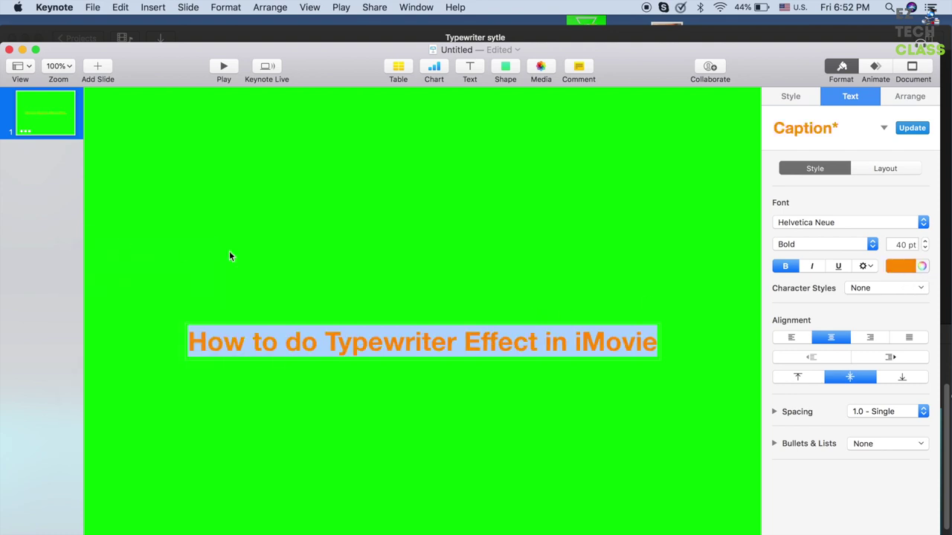
pyautogui.click(95, 9)
pyautogui.moveTo(124, 147)
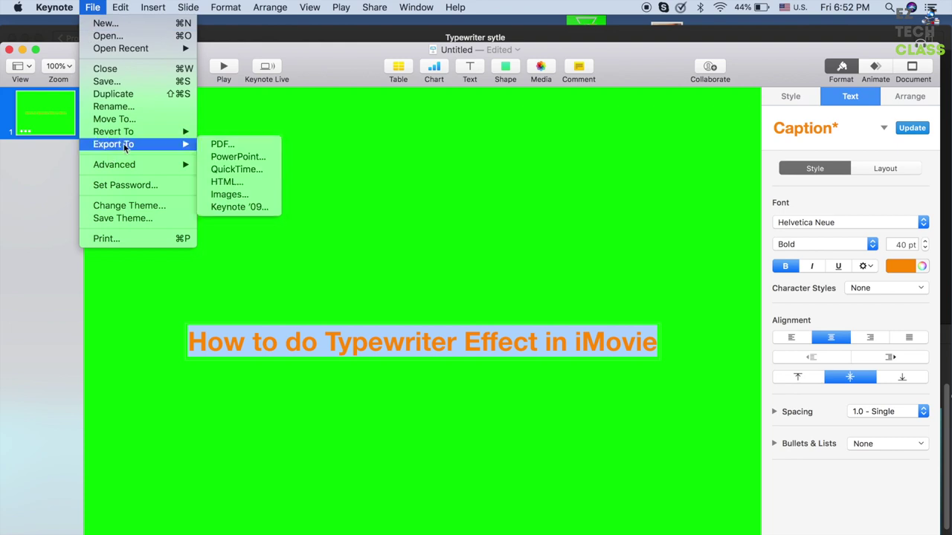
pyautogui.click(246, 171)
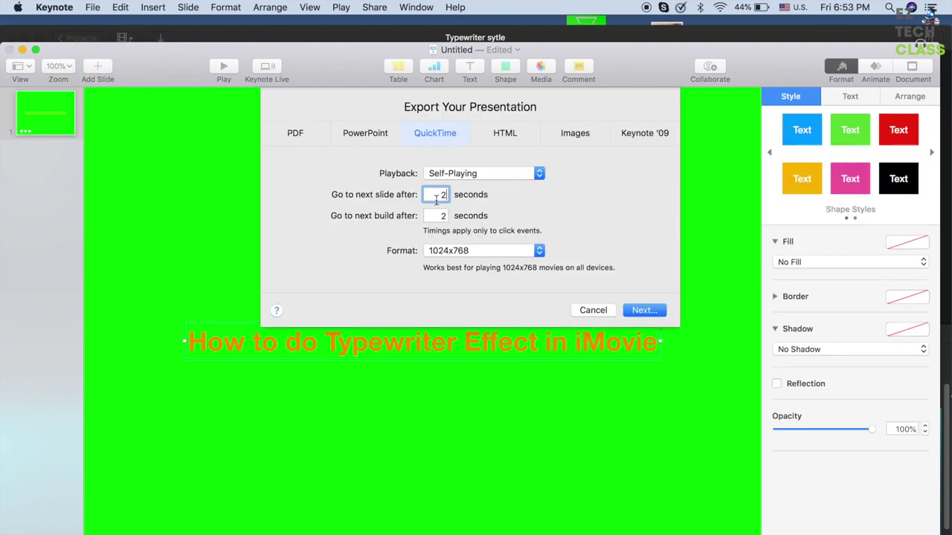
pyautogui.click(644, 310)
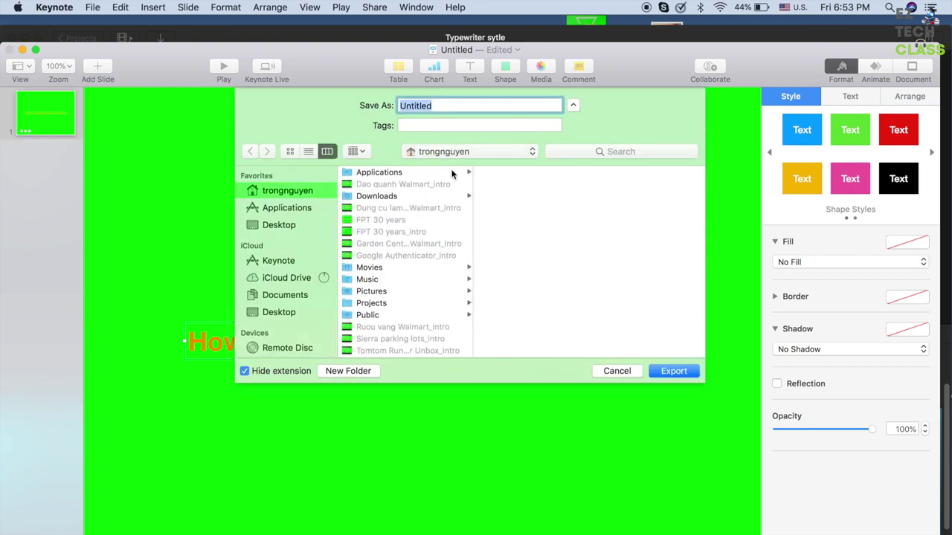
pyautogui.write('Typewriter_effect_intro_3')
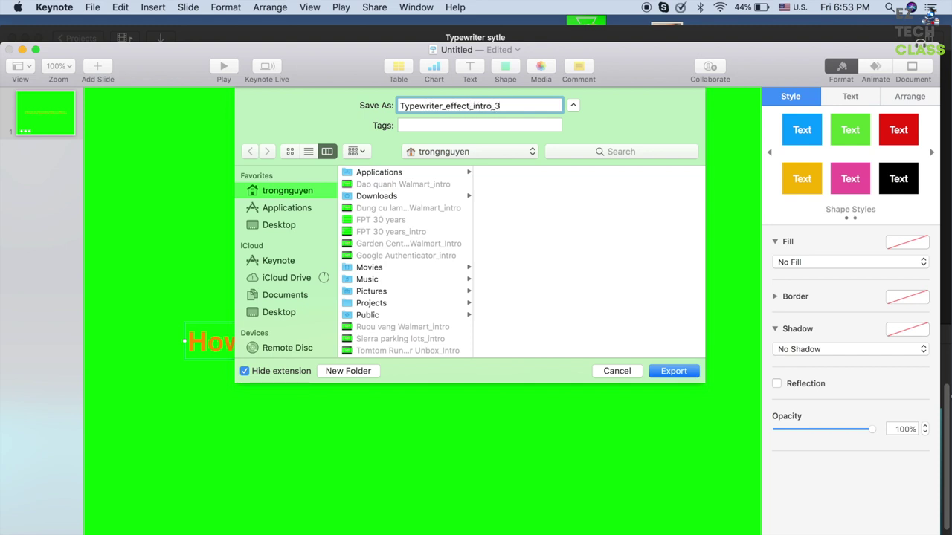
pyautogui.click(676, 371)
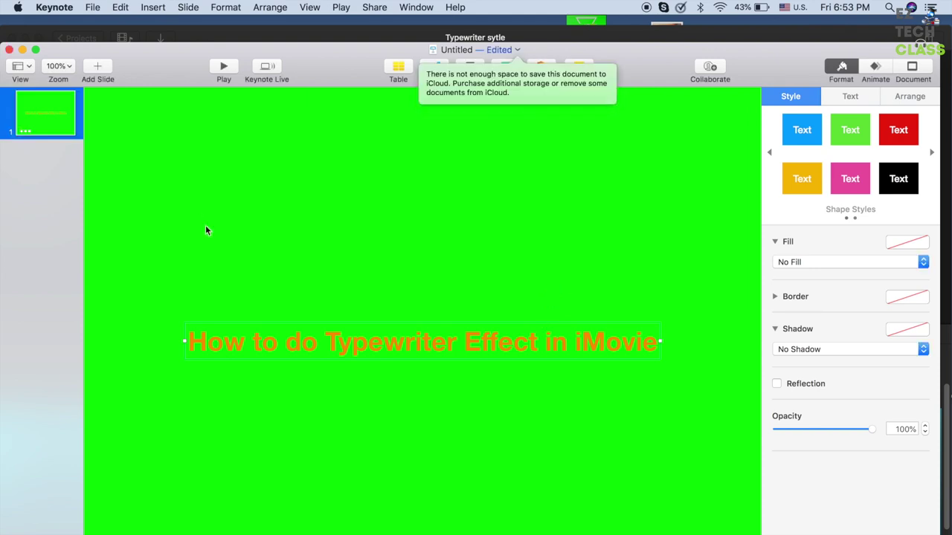
# Step: Return to iMovie and delete the old title overlay clip
pyautogui.hotkey('ctrl', 'Up')
pyautogui.click(468, 393)
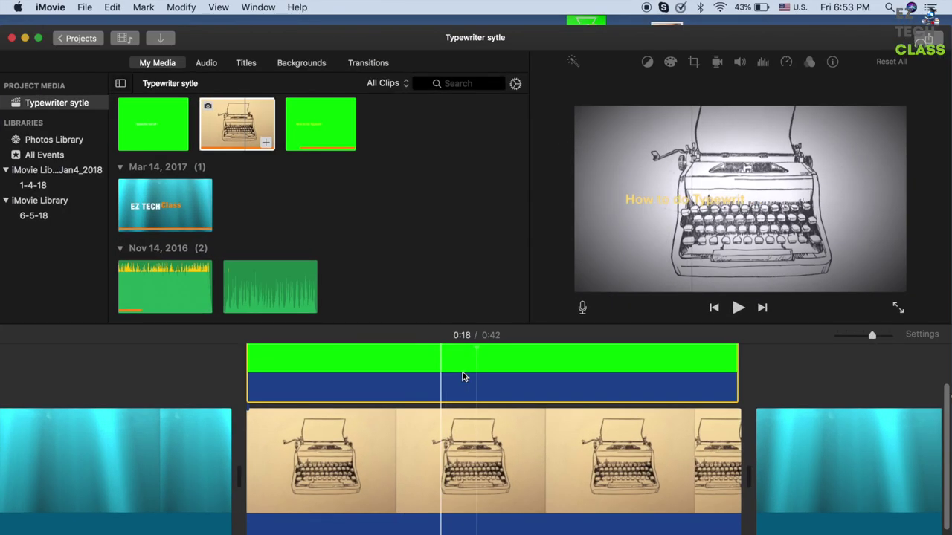
pyautogui.click(406, 402)
pyautogui.press('Delete')
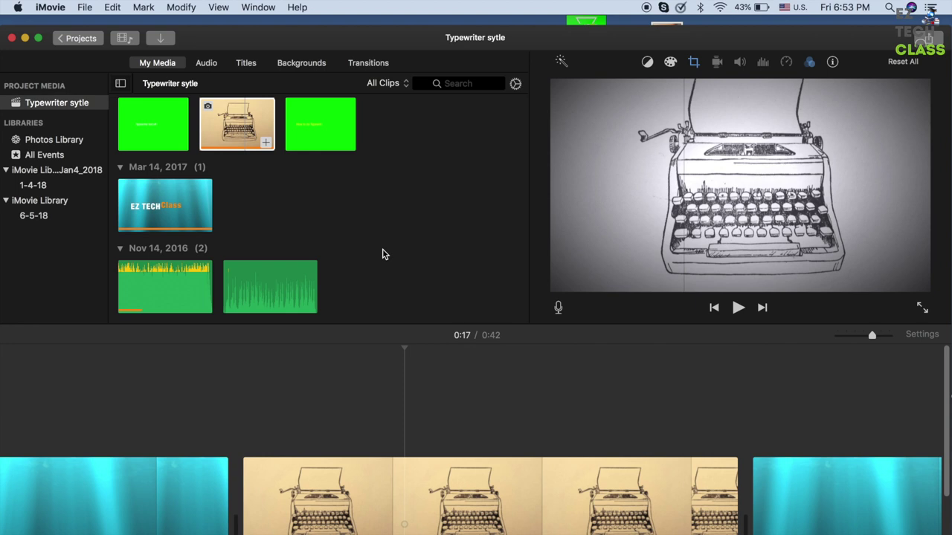
# Step: Find Typewriter_effect_intro_3 with Spotlight and add it to the timeline above the typewriter drawing
pyautogui.press('super+space')
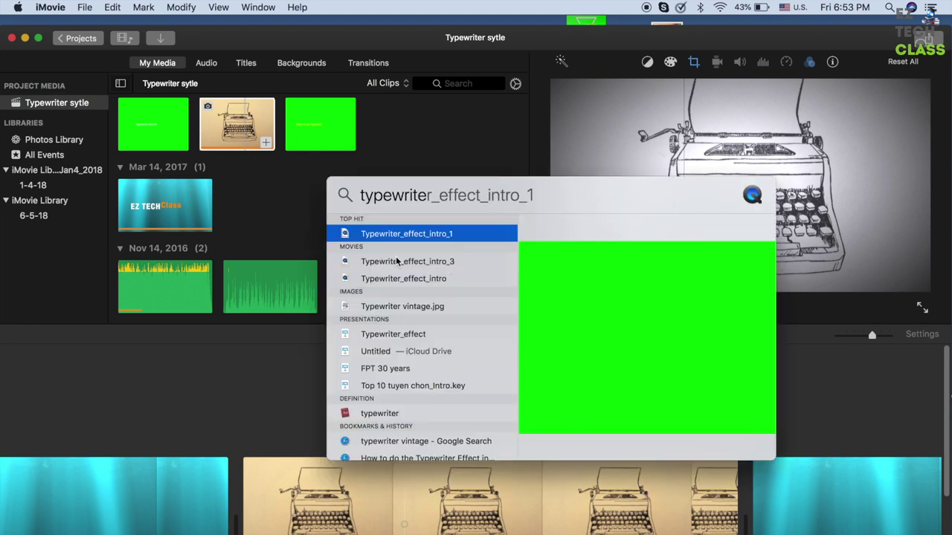
pyautogui.click(454, 263)
pyautogui.moveTo(464, 264); pyautogui.dragTo(366, 389)
pyautogui.click(488, 152)
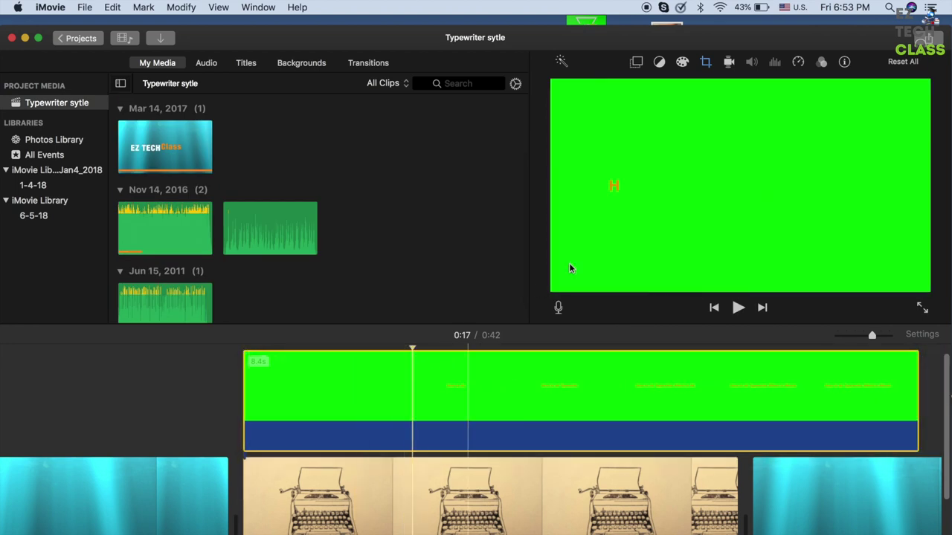
# Step: Set the new title clip's video overlay to Green/Blue Screen
pyautogui.click(636, 63)
pyautogui.click(614, 86)
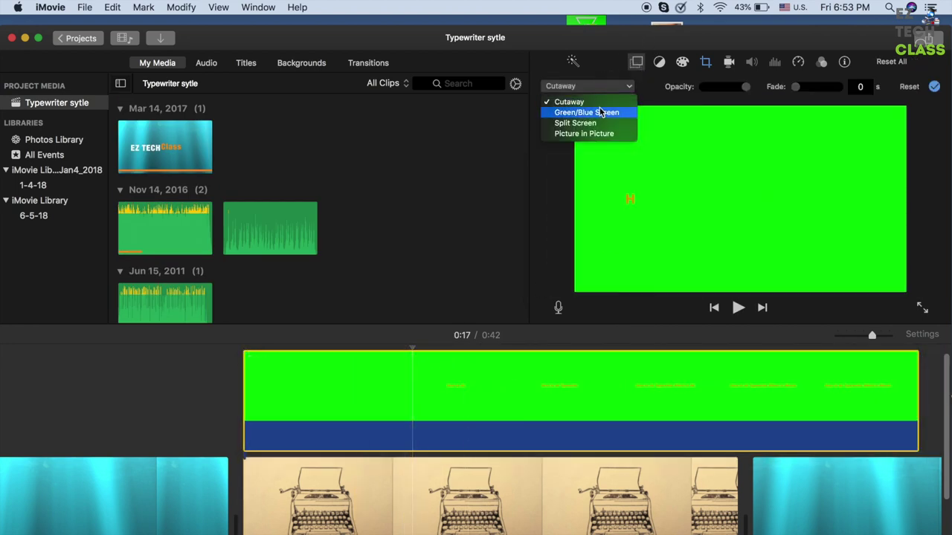
pyautogui.click(601, 112)
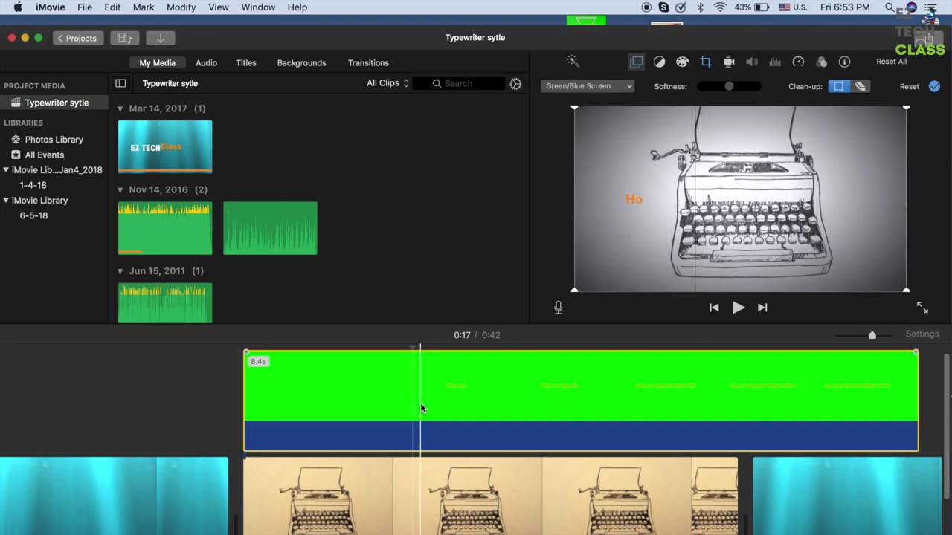
# Step: Split off and delete the 2.1 s blank lead-in, sliding the 6.3 s title to the drawing's start
pyautogui.click(401, 408)
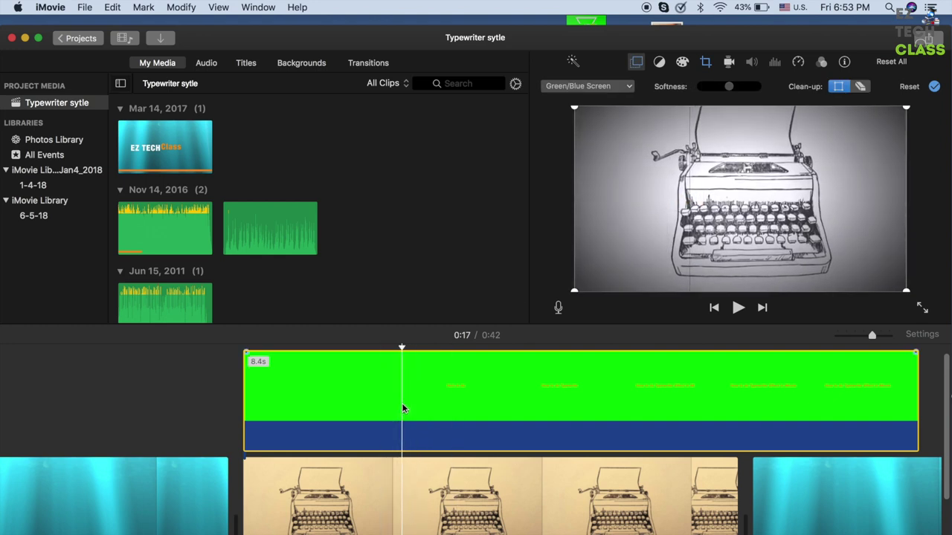
pyautogui.press('super+b')
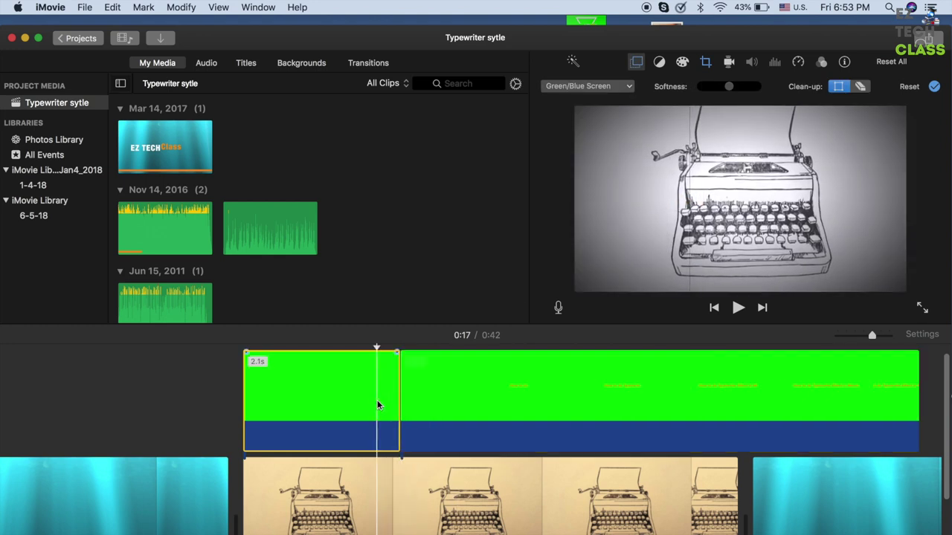
pyautogui.press('Delete')
pyautogui.click(472, 419)
pyautogui.moveTo(536, 418); pyautogui.dragTo(374, 419)
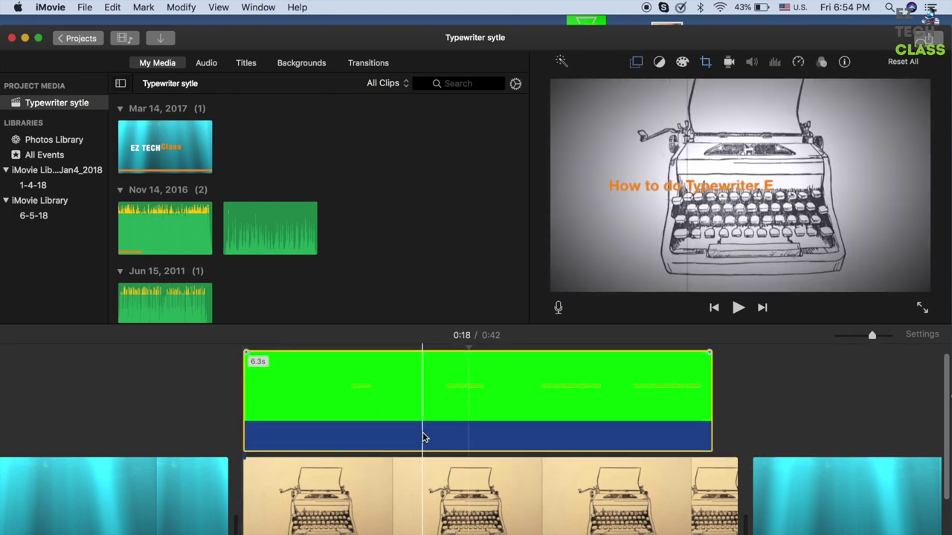
# Step: Preview the keyed orange title typing over the typewriter drawing
pyautogui.click(228, 395)
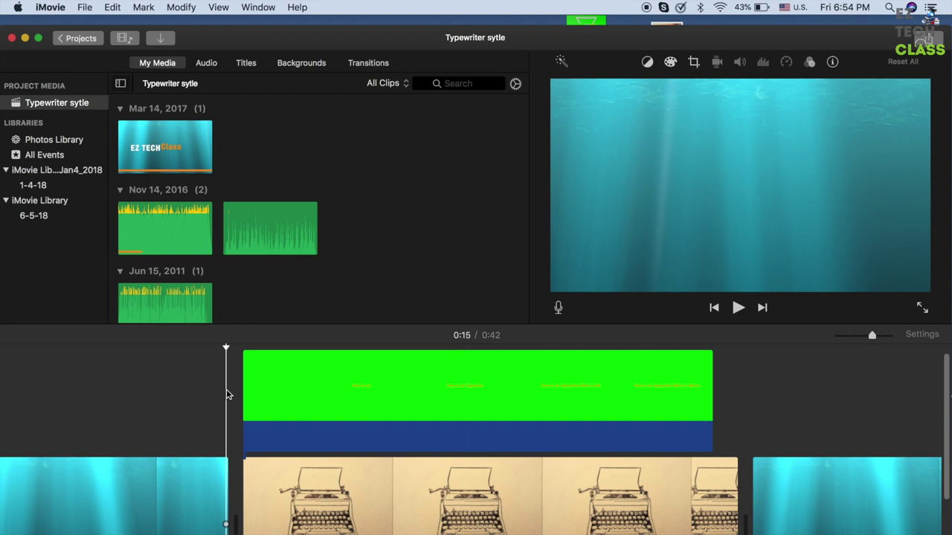
pyautogui.press('space')
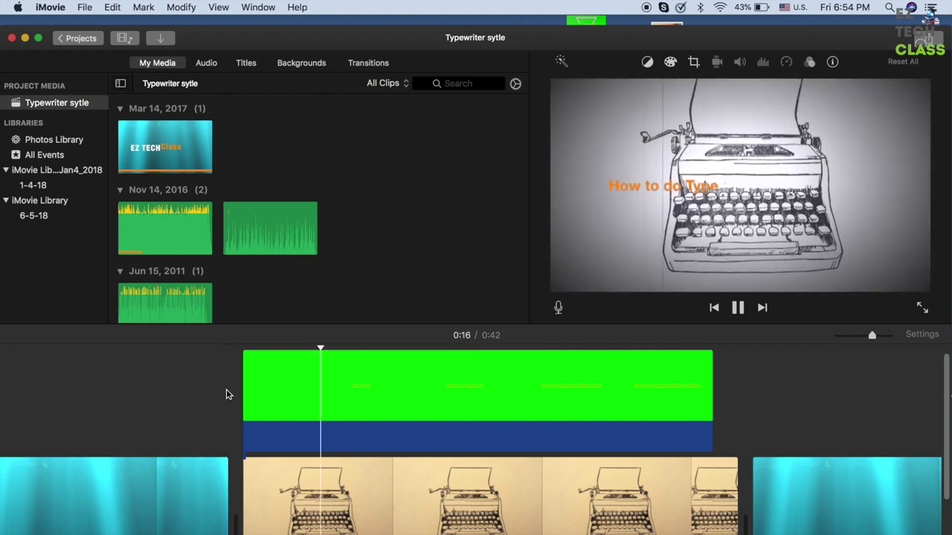
pyautogui.press('space')
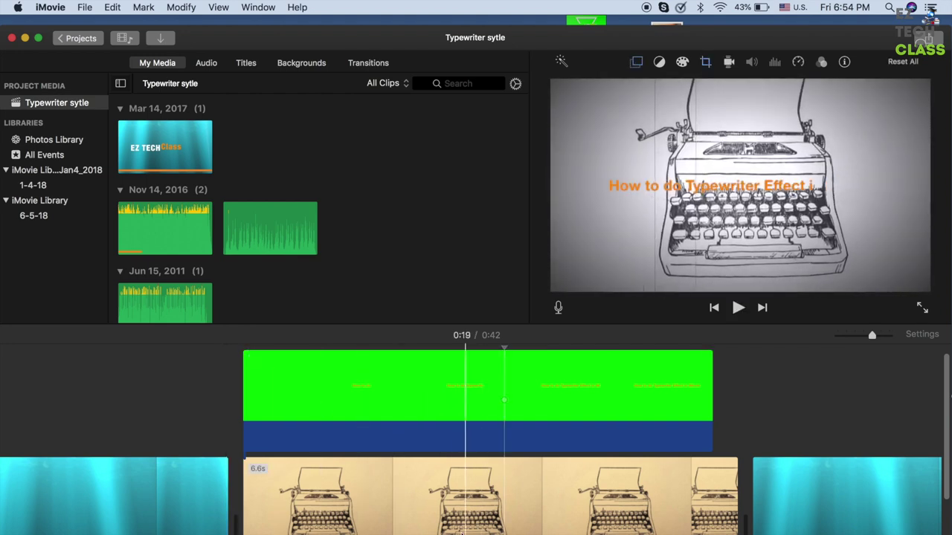
pyautogui.click(500, 424)
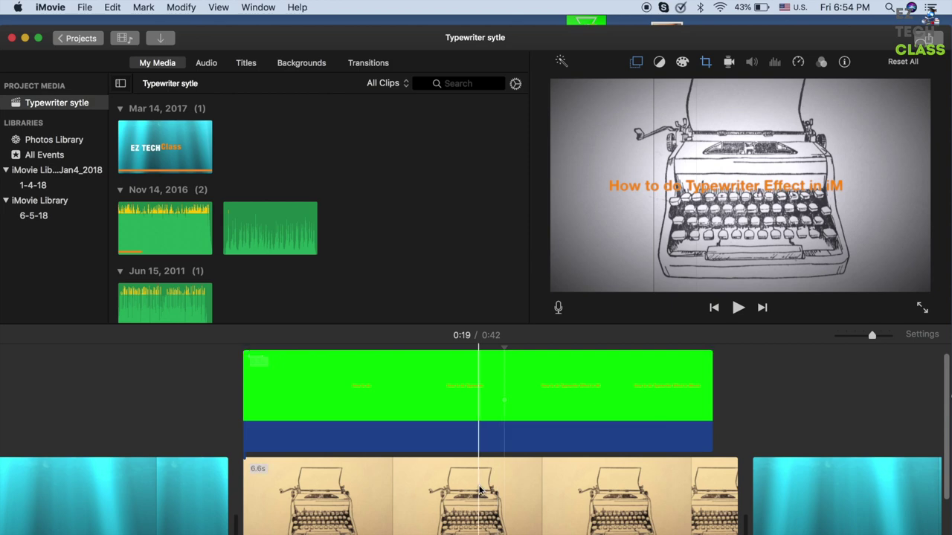
pyautogui.click(518, 534)
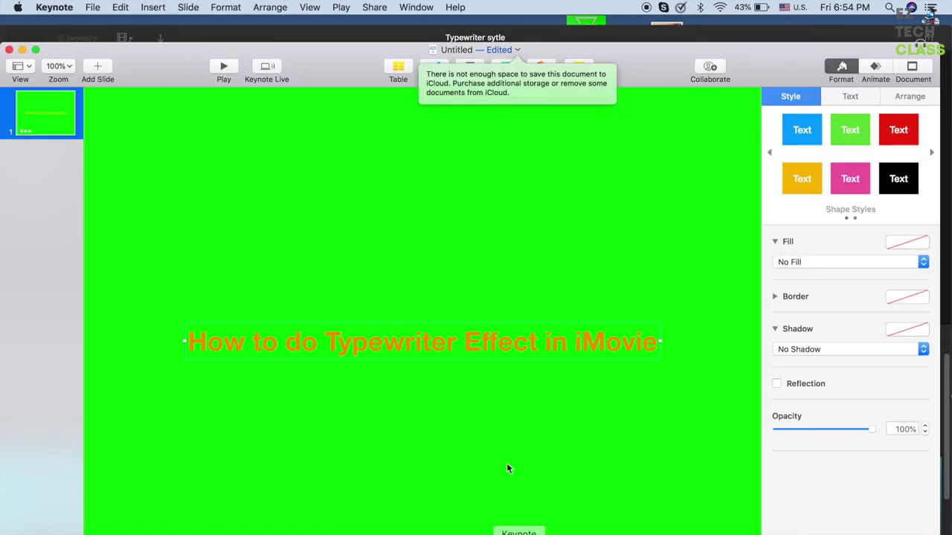
pyautogui.hotkey('ctrl', 'Up')
pyautogui.click(405, 509)
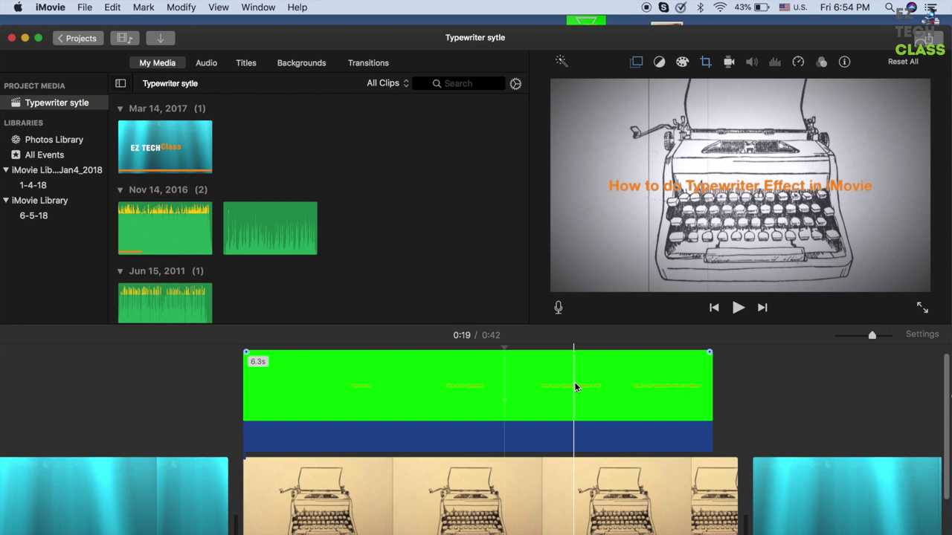
# Step: Play the keyed title over the typewriter drawing once more, then switch to Keynote
pyautogui.hscroll(-2, 412, 483)
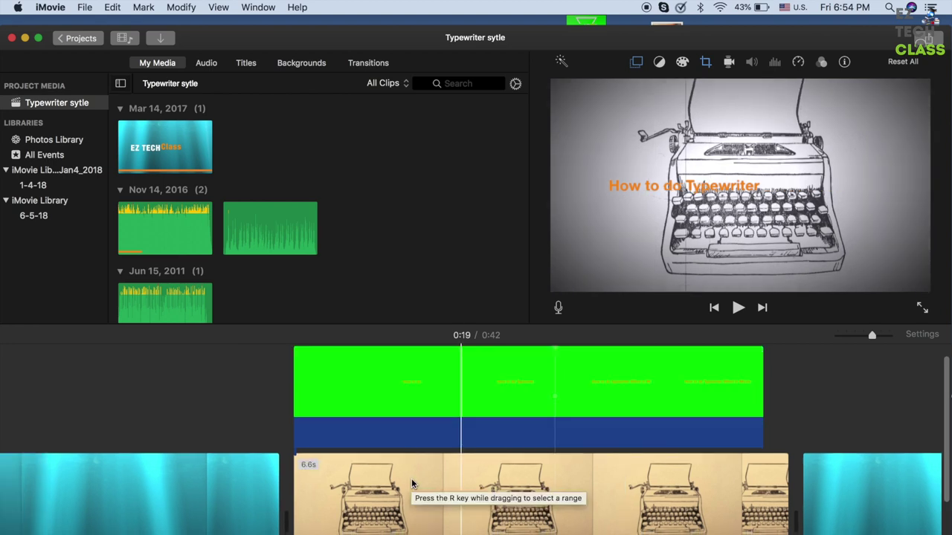
pyautogui.click(374, 430)
pyautogui.press('space')
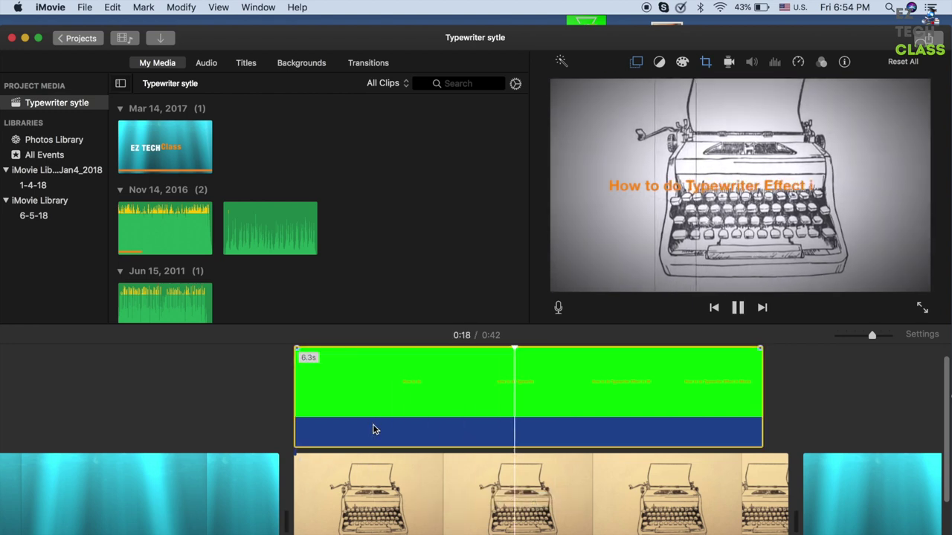
pyautogui.press('space')
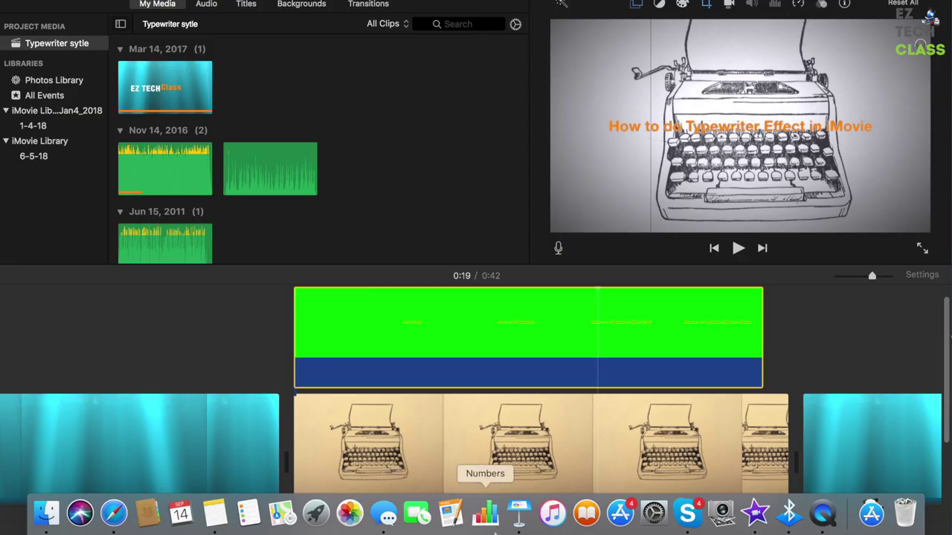
pyautogui.click(516, 522)
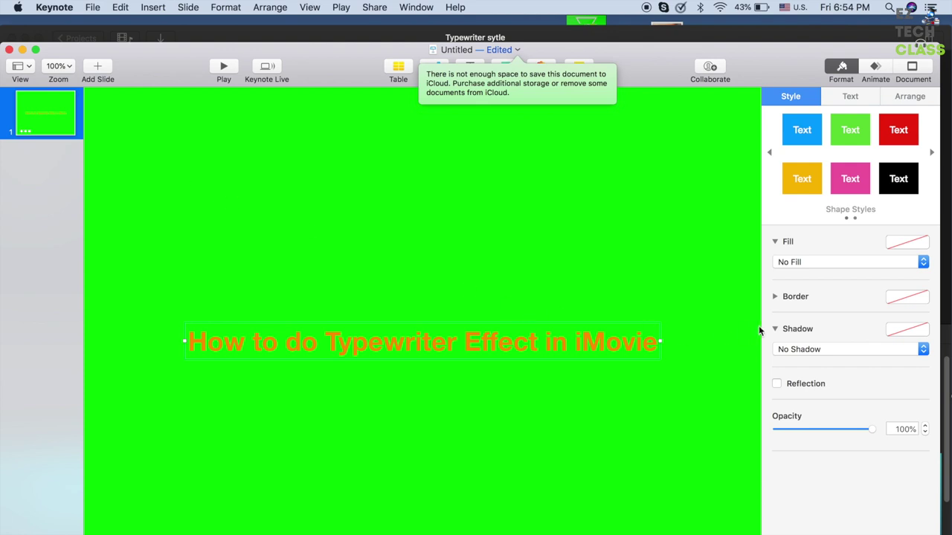
# Step: Check the orange title's 4.25 s Forward Typewriter build-in in the Animate inspector
pyautogui.click(637, 239)
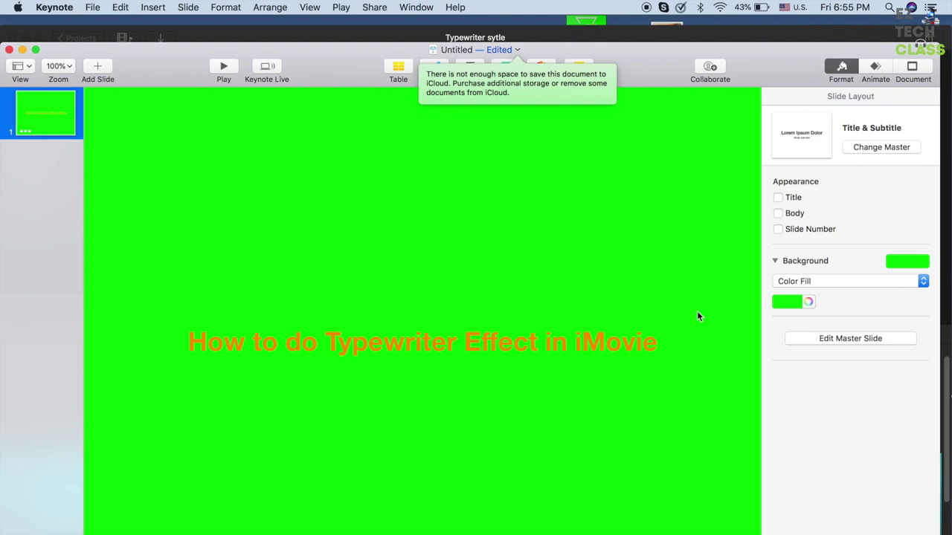
pyautogui.click(430, 344)
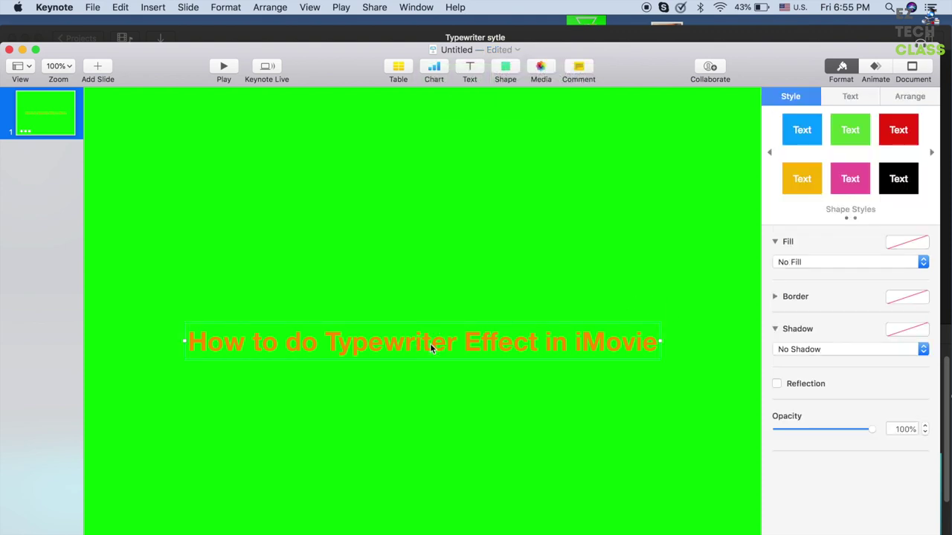
pyautogui.click(876, 69)
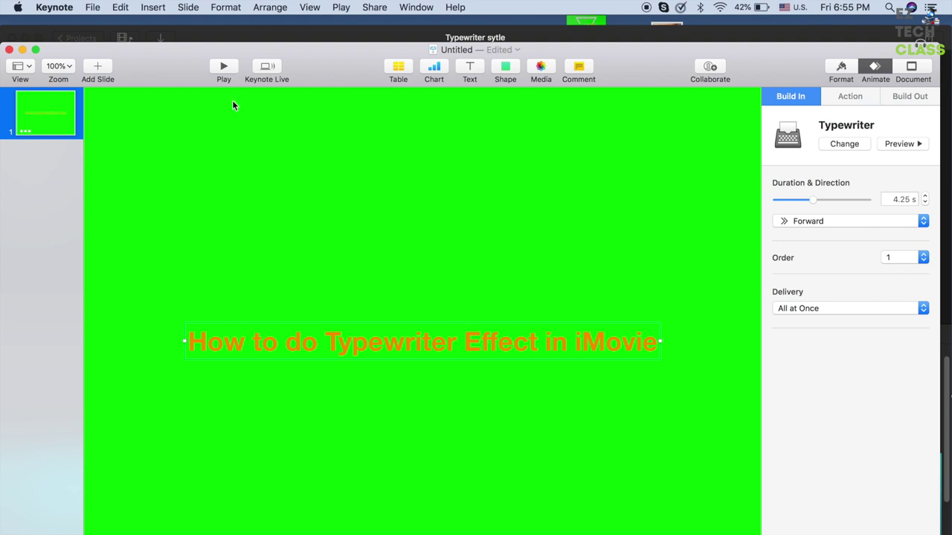
# Step: Look over the File > Export To options without exporting, then switch back to iMovie
pyautogui.click(107, 10)
pyautogui.moveTo(152, 144)
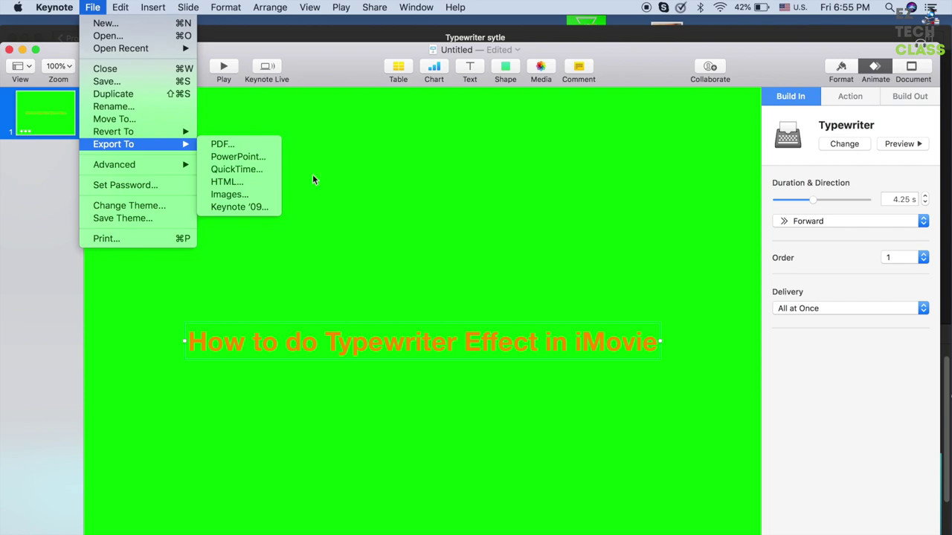
pyautogui.click(390, 205)
pyautogui.hotkey('ctrl', 'Up')
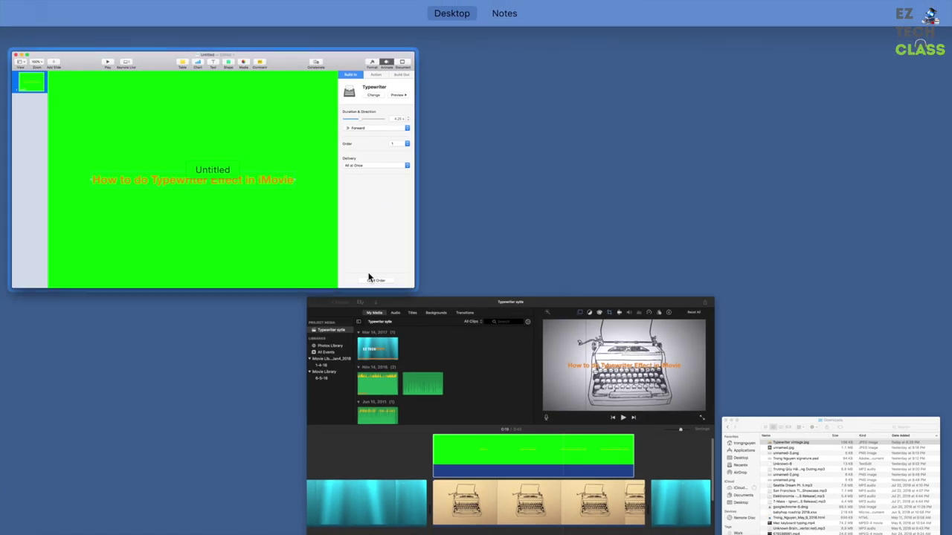
# Step: Select the green title clip in iMovie and check its green-screen settings
pyautogui.click(403, 378)
pyautogui.click(415, 406)
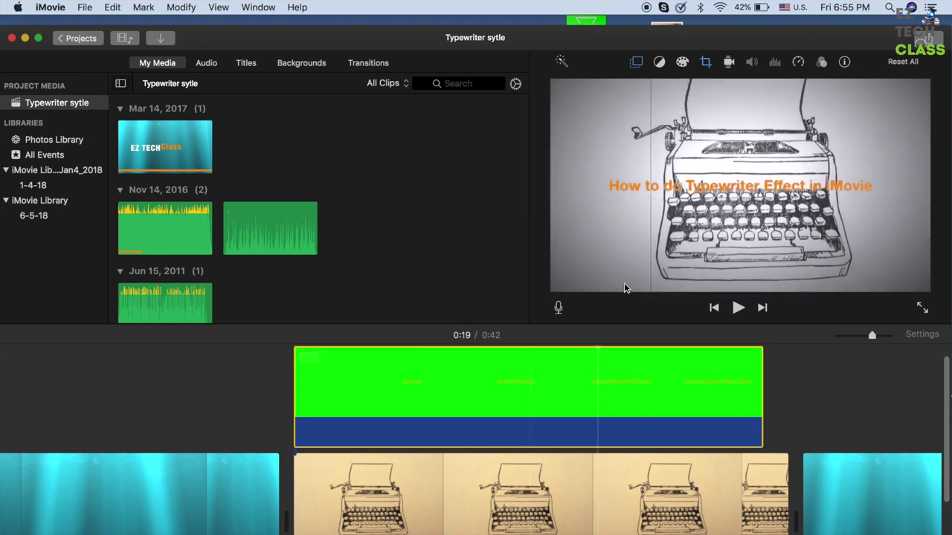
pyautogui.click(635, 62)
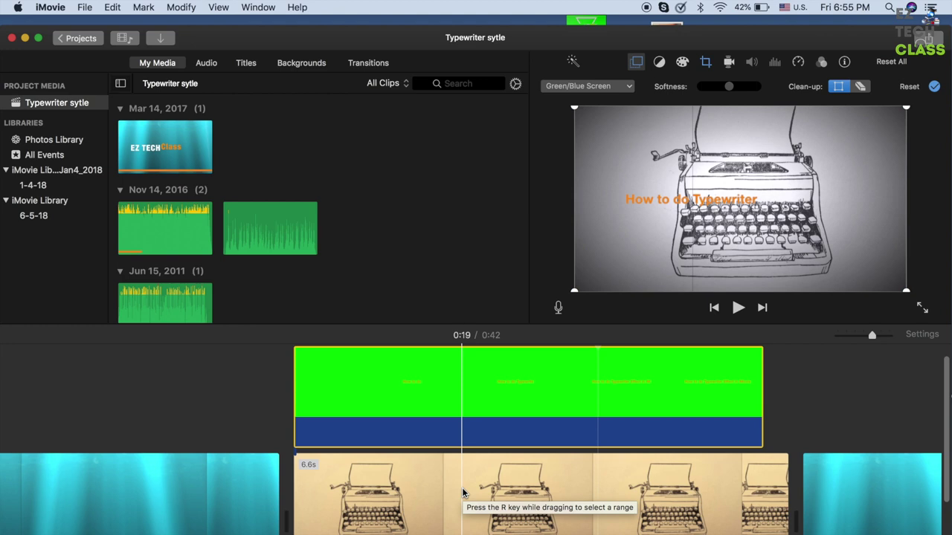
# Step: Browse Backgrounds, then show the typewriter sound effects like Typewriter Electric and Typewriter Manual
pyautogui.click(315, 64)
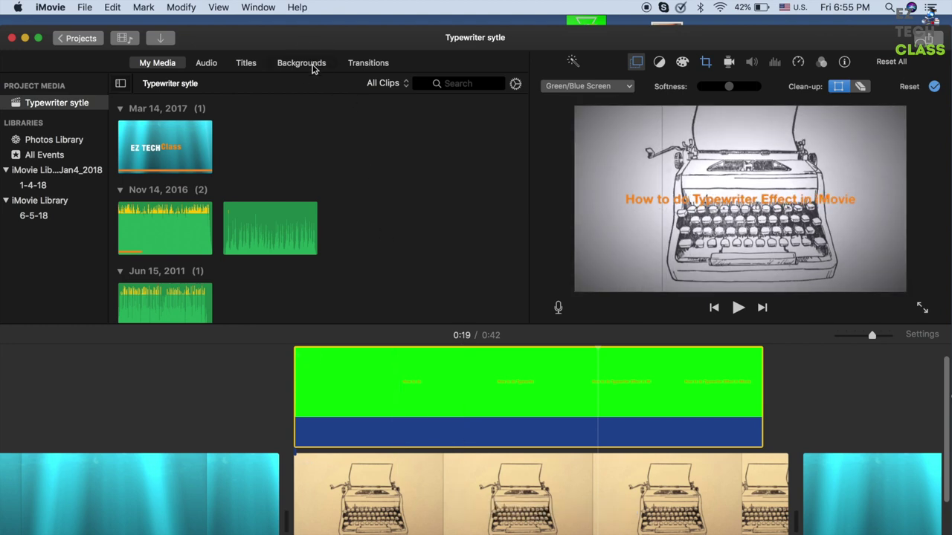
pyautogui.click(206, 63)
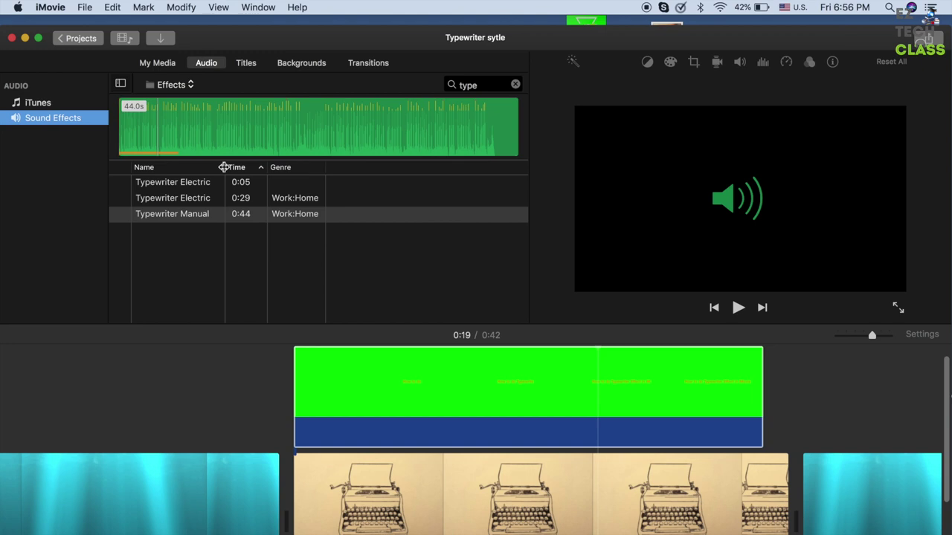
pyautogui.click(426, 437)
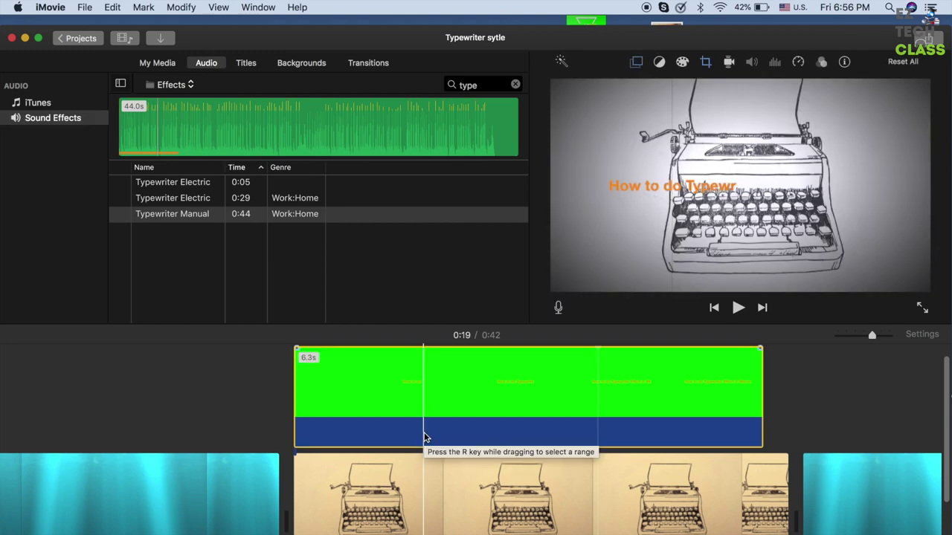